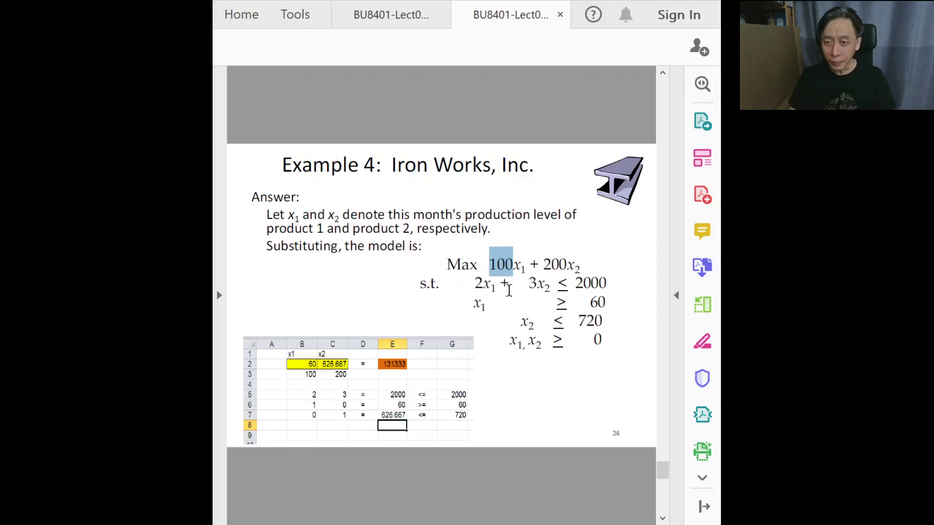
# Highlight the Iron Works objective 100x1 + 200x2 and the right-hand sides 2000 and 60
pyautogui.click(380, 10)
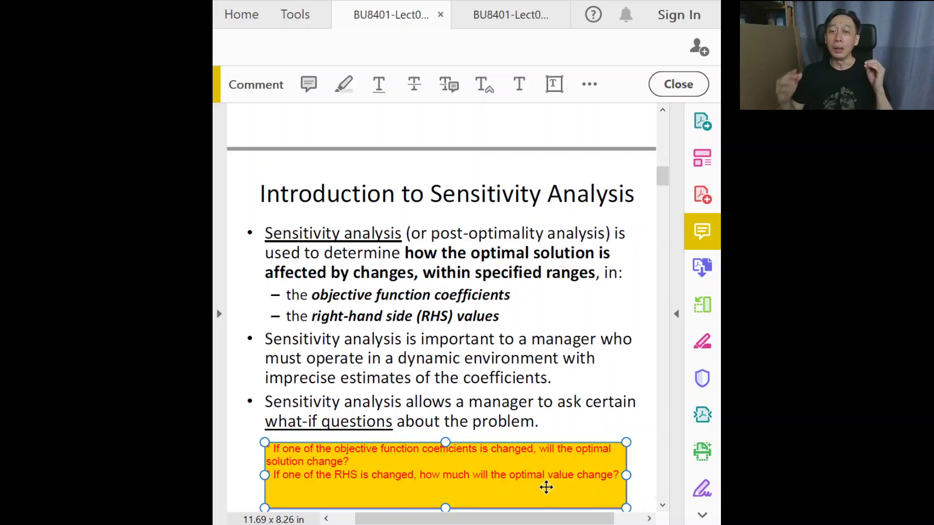
pyautogui.click(500, 11)
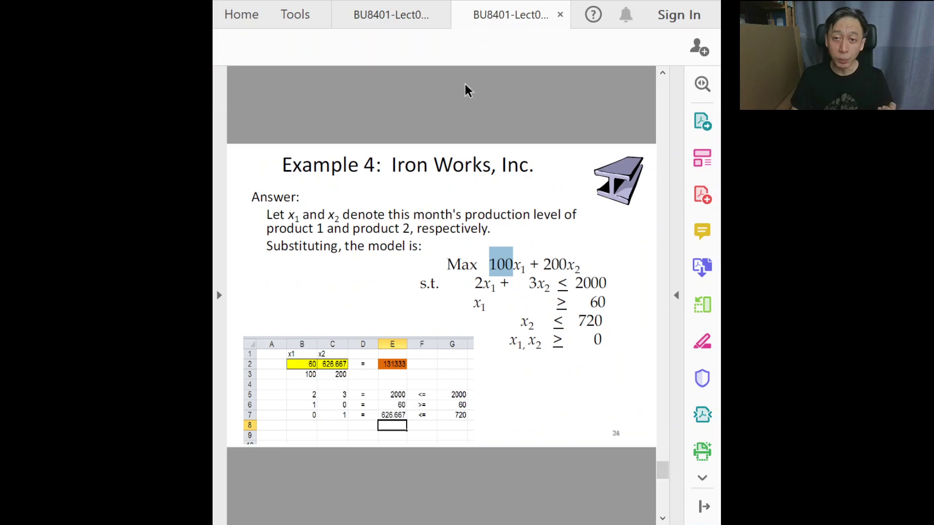
pyautogui.moveTo(560, 265); pyautogui.dragTo(492, 262)
pyautogui.click(515, 275)
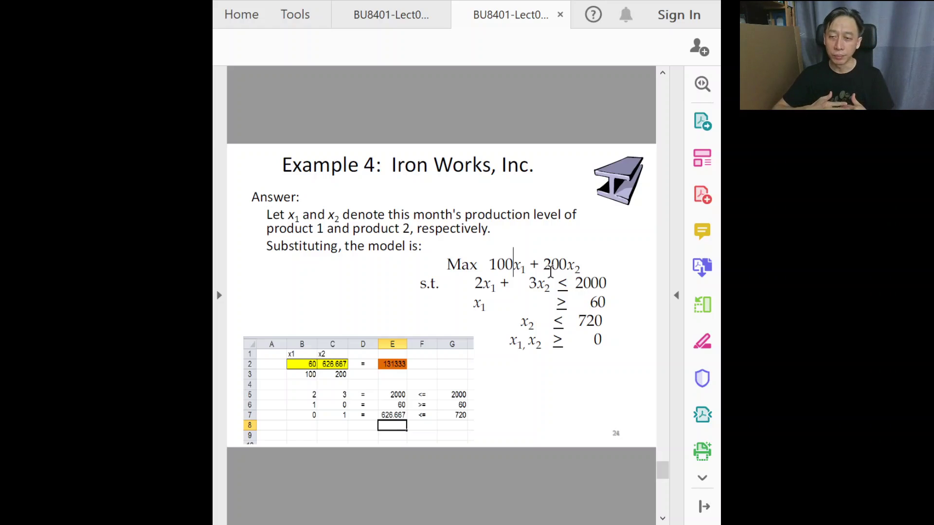
pyautogui.moveTo(577, 278); pyautogui.dragTo(604, 288)
pyautogui.click(599, 292)
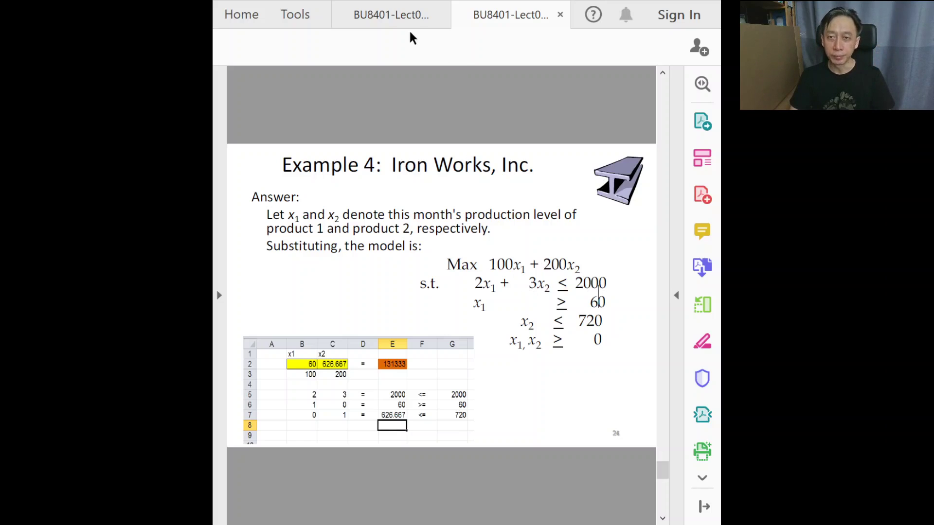
# Highlight the introduction slide's last bullet about what-if questions, then go back to Iron Works
pyautogui.click(380, 16)
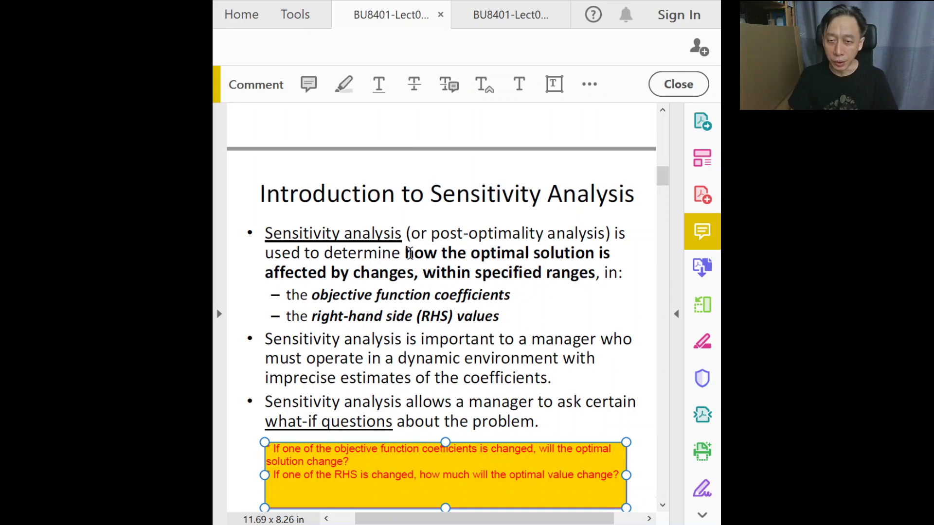
pyautogui.scroll(-1, 409, 253)
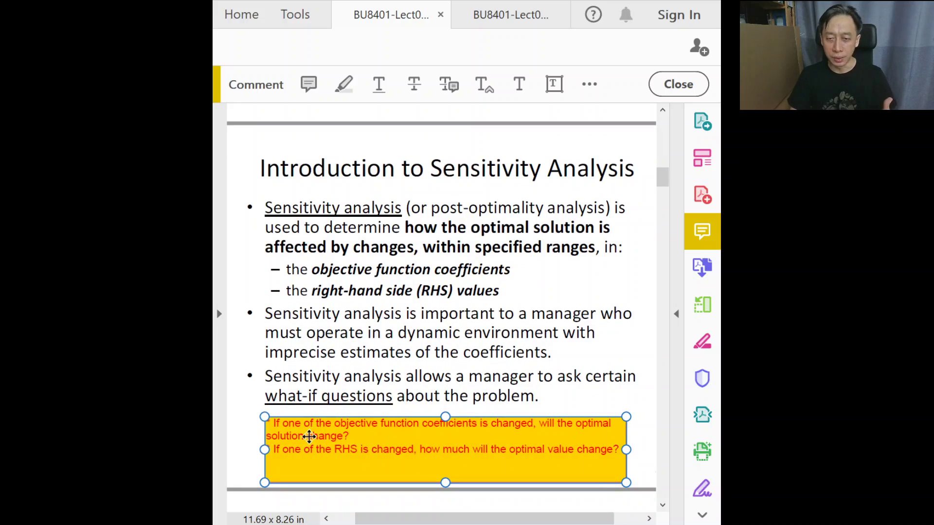
pyautogui.moveTo(265, 374); pyautogui.dragTo(364, 394)
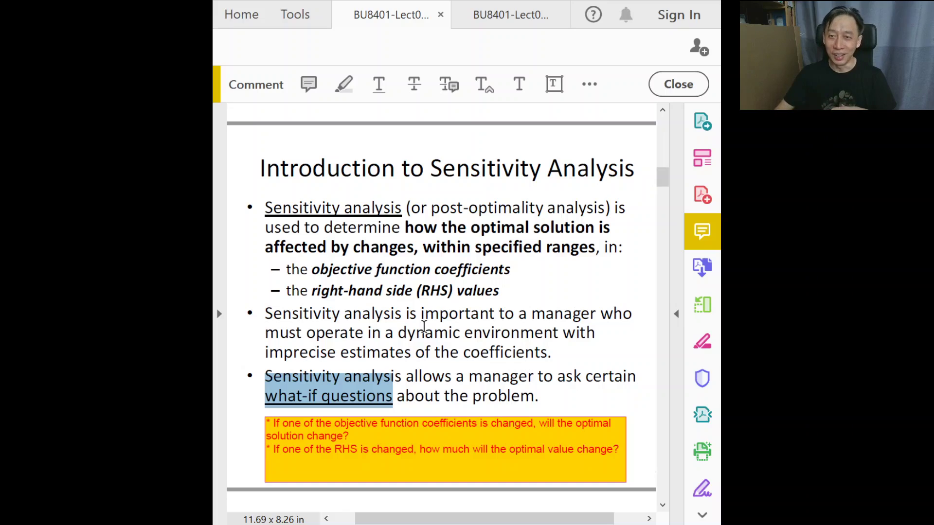
pyautogui.click(476, 15)
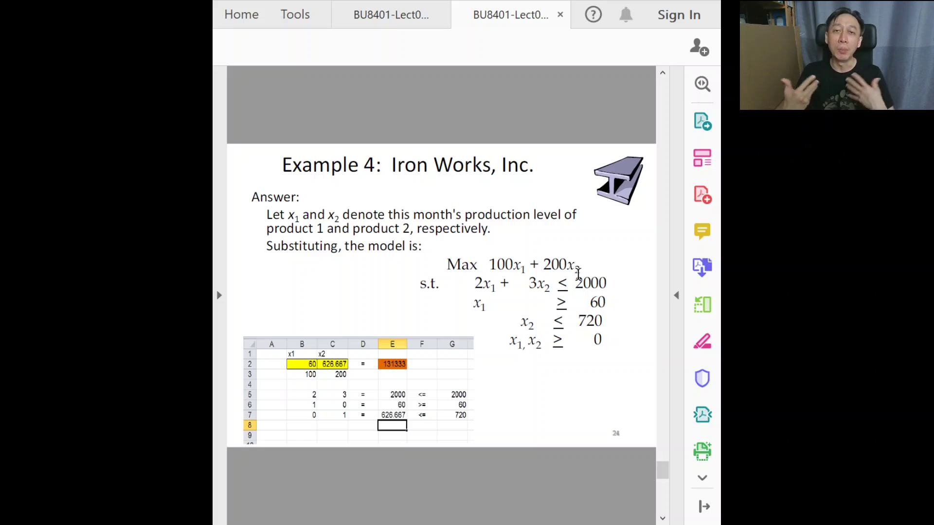
# Scroll from the Introduction to Sensitivity Analysis slide down to Example 1: Spreadsheet Solution
pyautogui.click(392, 15)
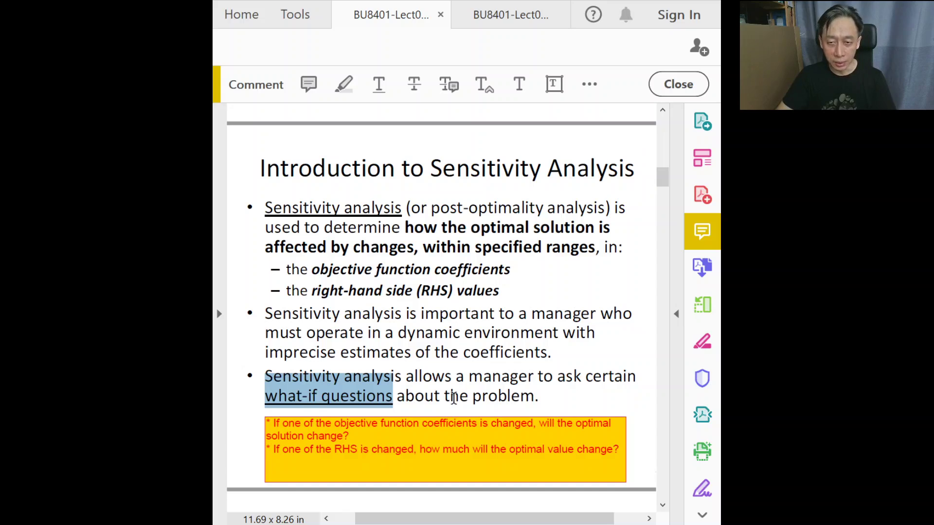
pyautogui.scroll(-5, 453, 398)
pyautogui.scroll(-4, 453, 398)
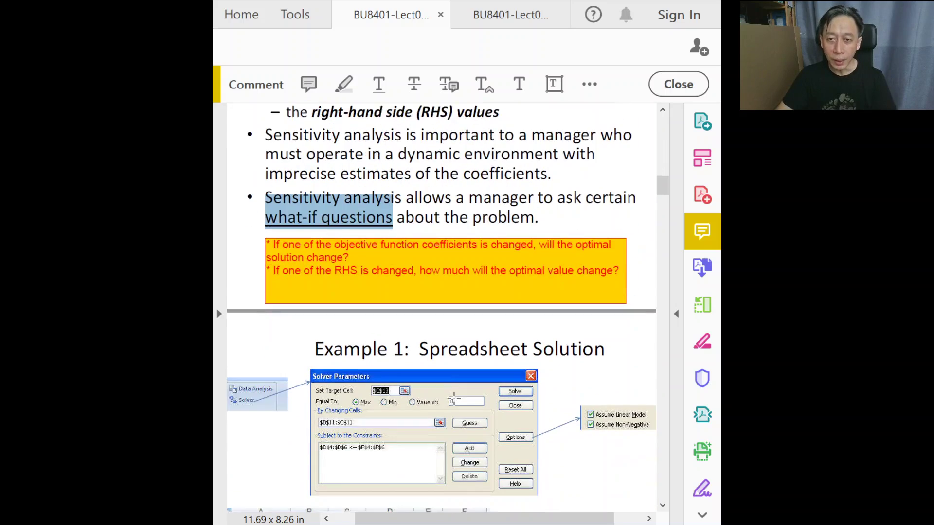
pyautogui.scroll(-5, 452, 398)
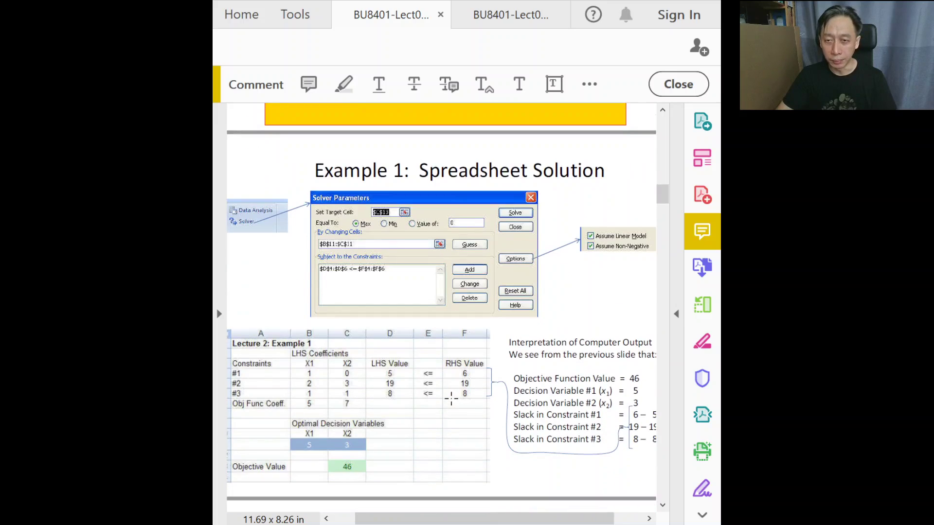
pyautogui.scroll(-1, 451, 399)
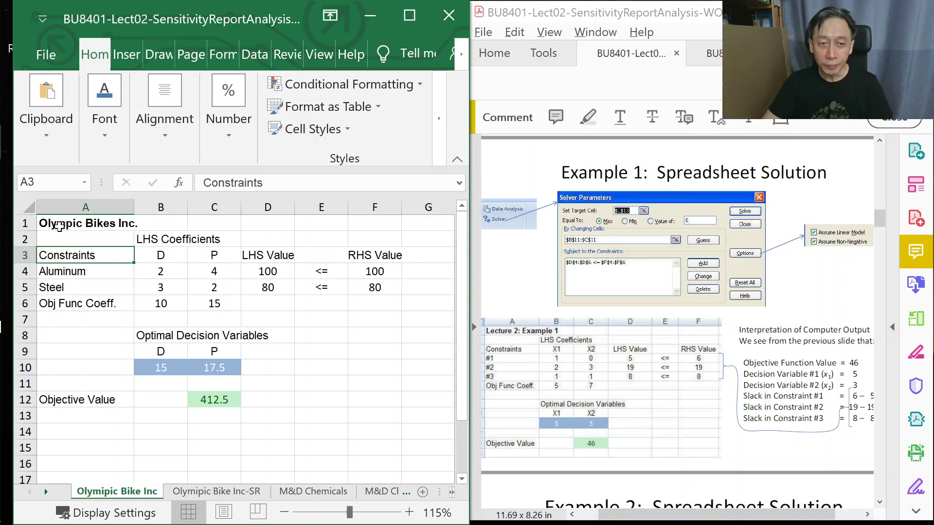
# Select the Olympic Bikes model A1:F12 and open Solver from the Data ribbon
pyautogui.moveTo(70, 227); pyautogui.dragTo(372, 398)
pyautogui.click(299, 356)
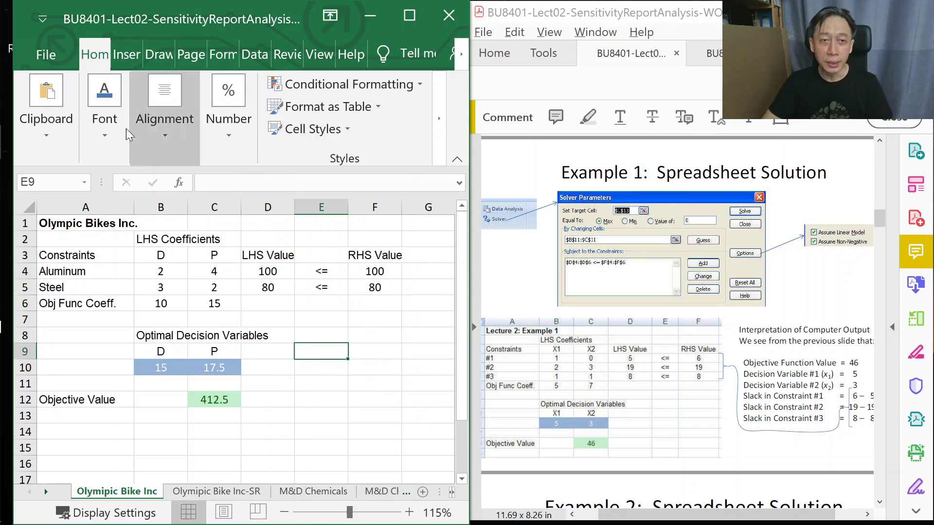
pyautogui.click(257, 55)
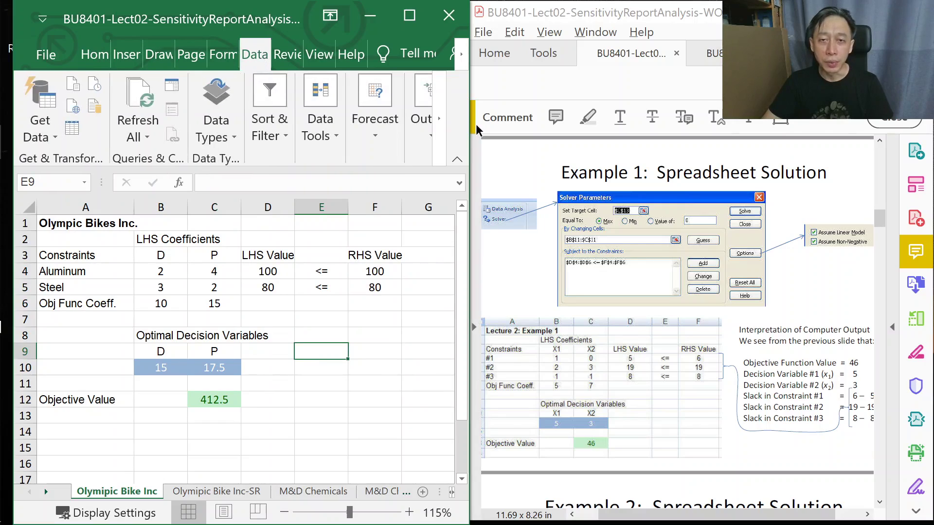
pyautogui.click(462, 55)
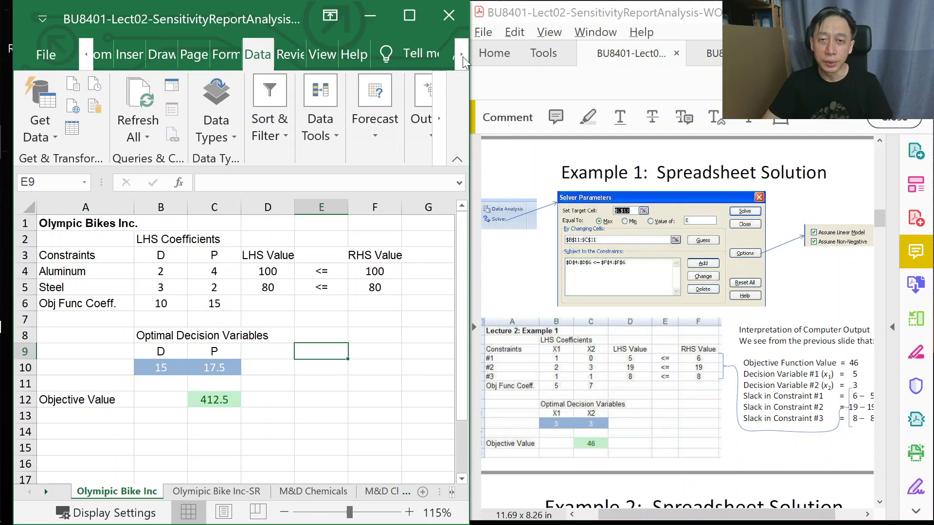
pyautogui.click(462, 55)
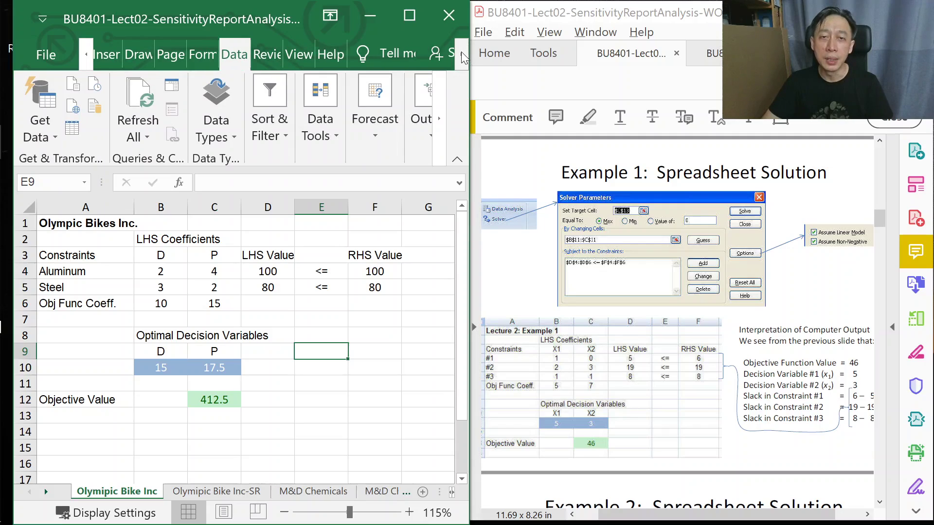
pyautogui.click(462, 55)
pyautogui.click(439, 119)
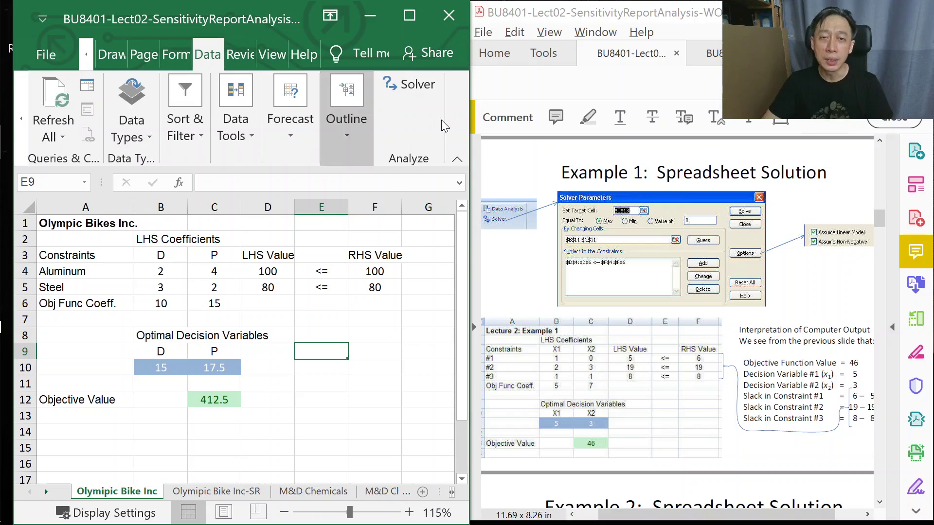
pyautogui.click(422, 92)
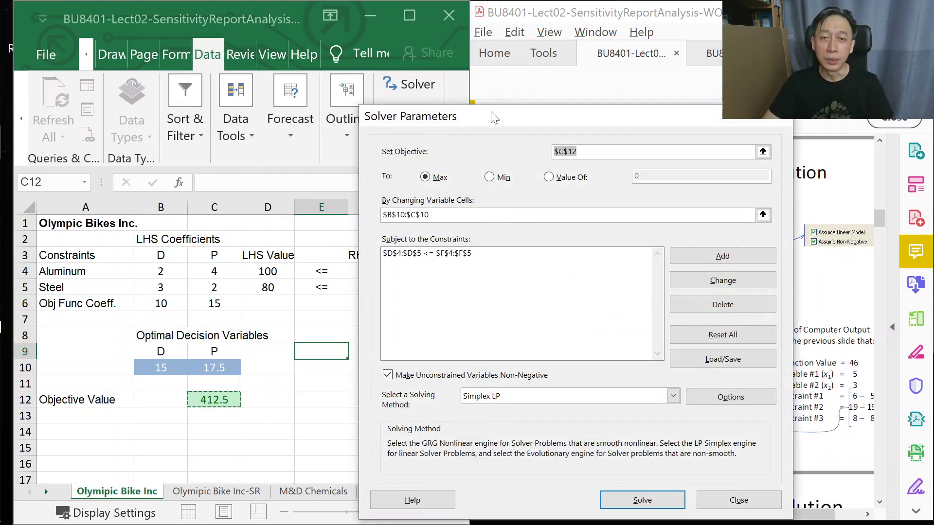
# Solve the model and choose the Sensitivity report in Solver Results
pyautogui.moveTo(491, 115); pyautogui.dragTo(380, 96)
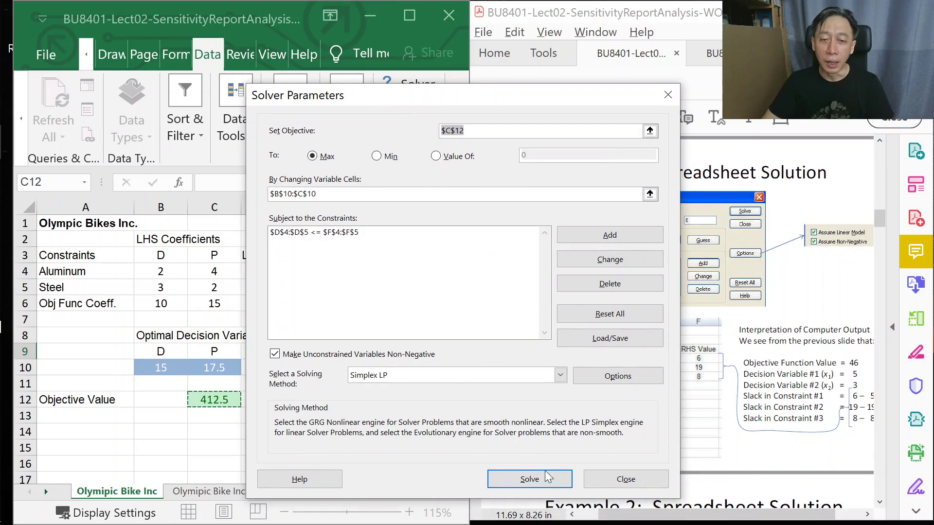
pyautogui.click(529, 479)
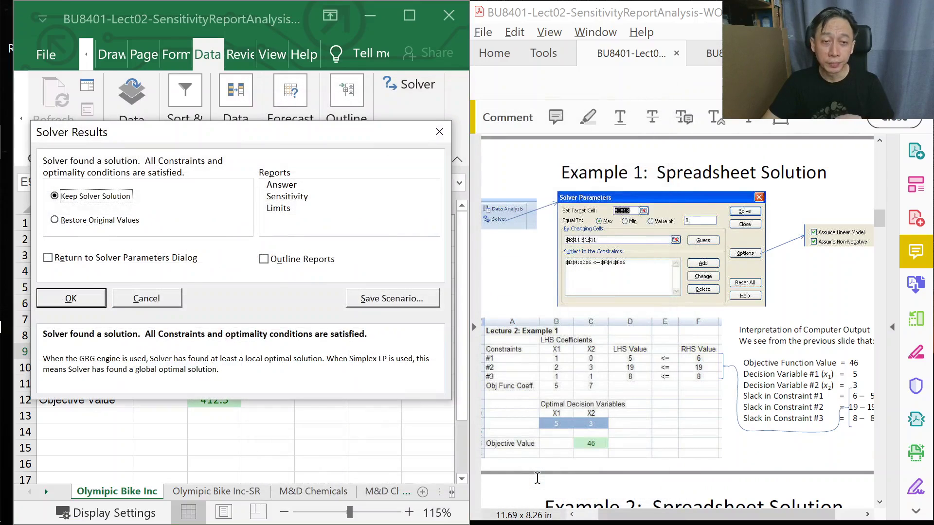
pyautogui.moveTo(201, 129); pyautogui.dragTo(337, 54)
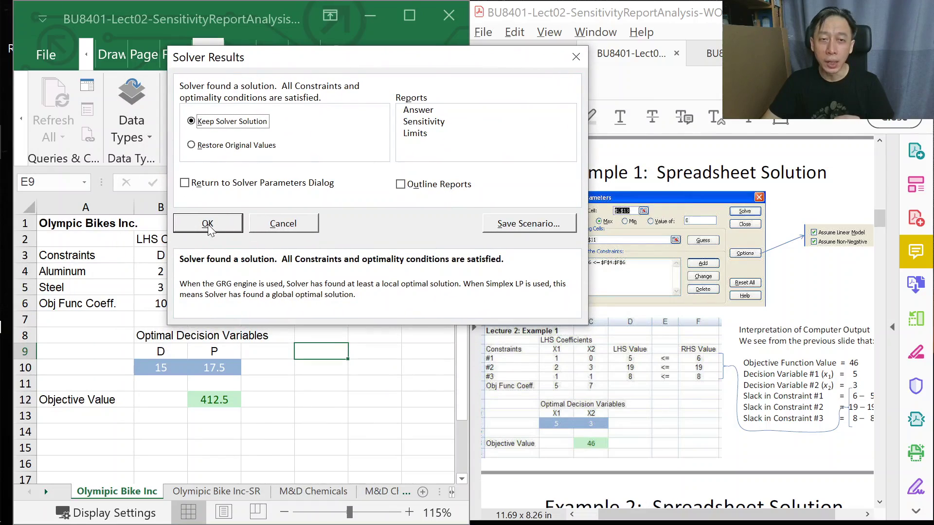
pyautogui.click(437, 122)
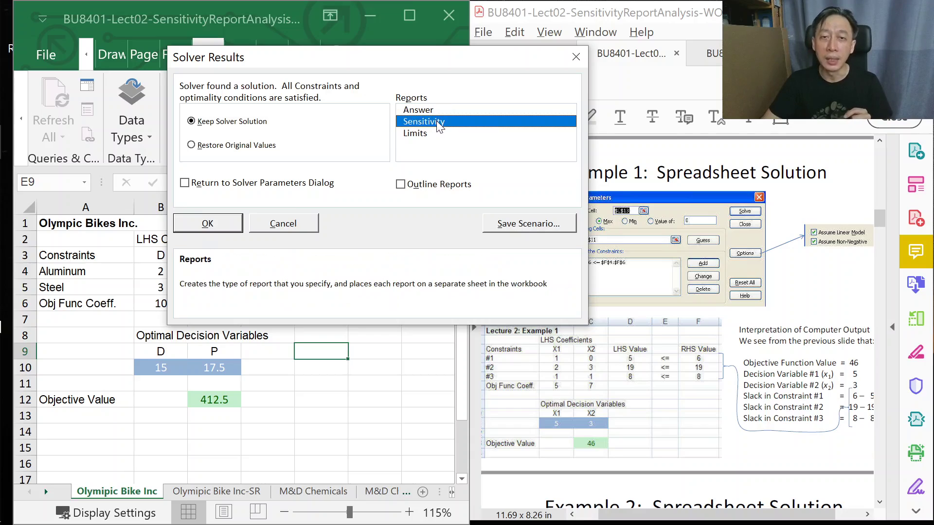
pyautogui.click(208, 224)
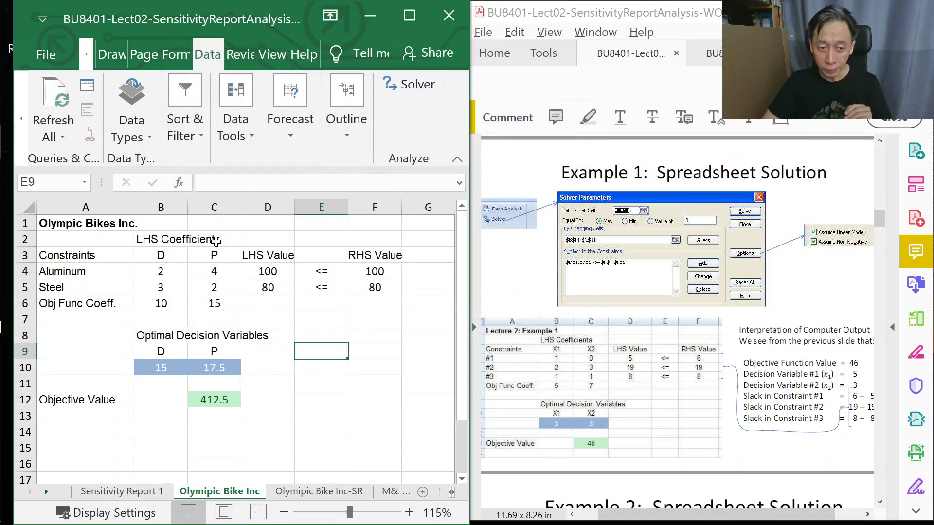
pyautogui.click(94, 491)
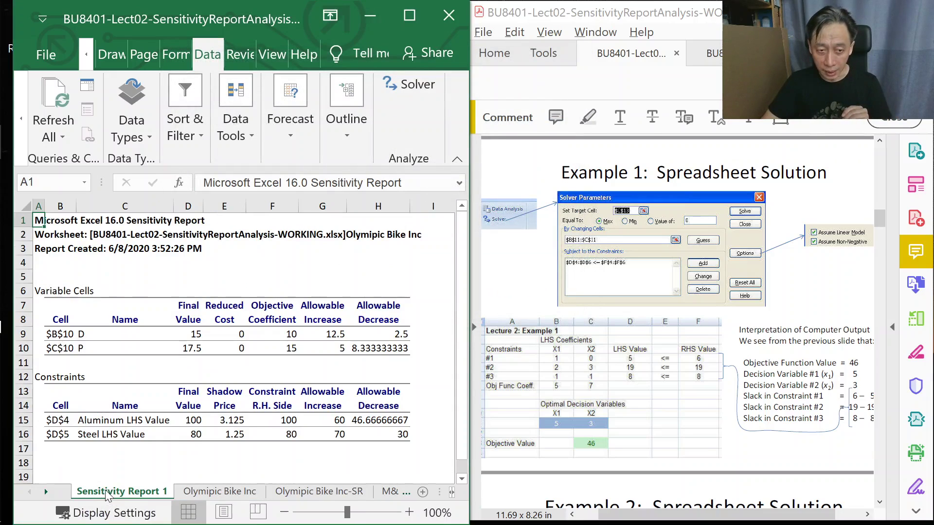
pyautogui.click(65, 250)
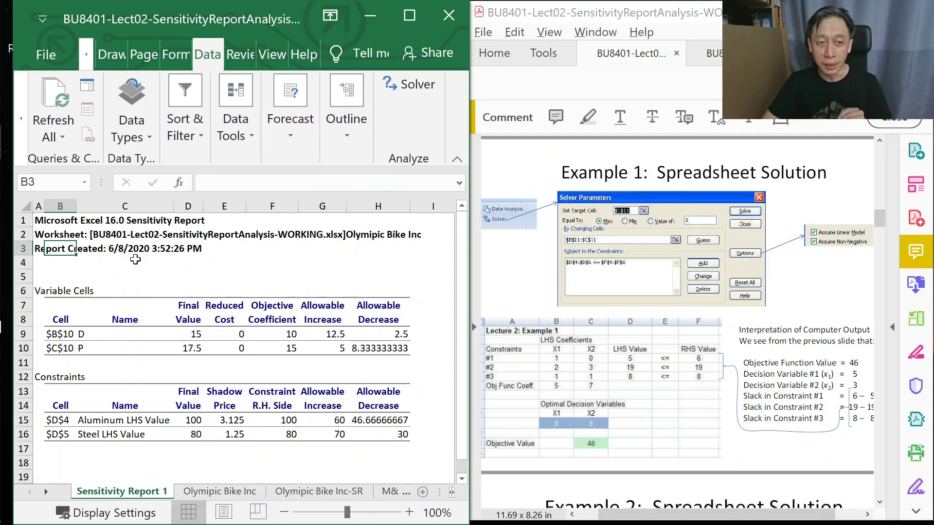
pyautogui.click(139, 256)
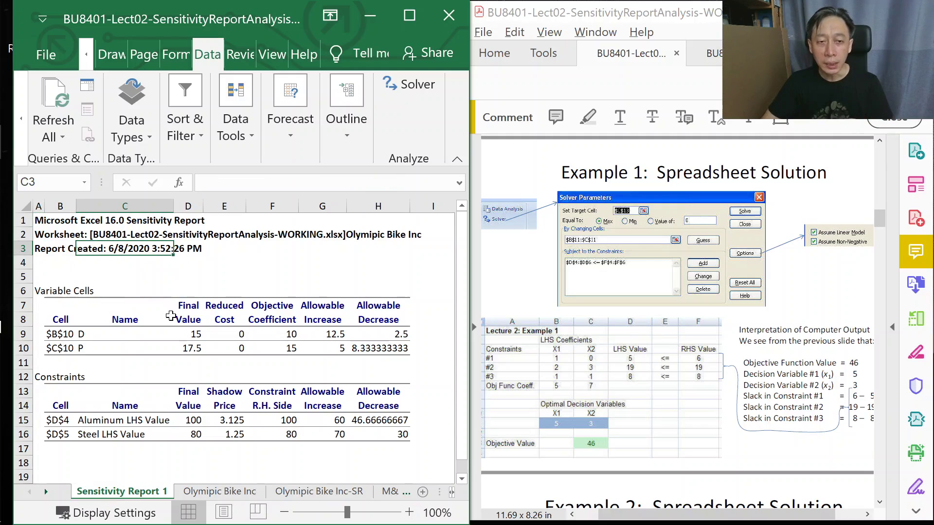
pyautogui.moveTo(53, 258); pyautogui.dragTo(389, 446)
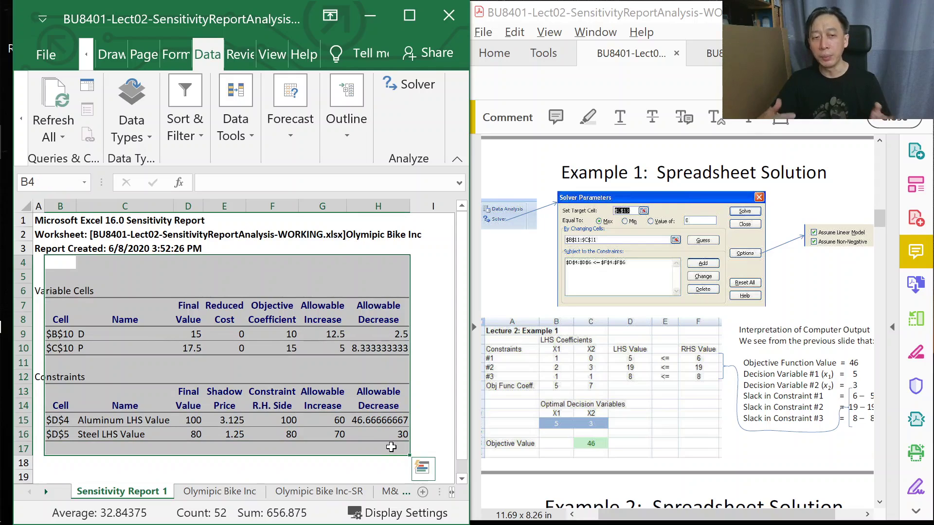
pyautogui.click(352, 404)
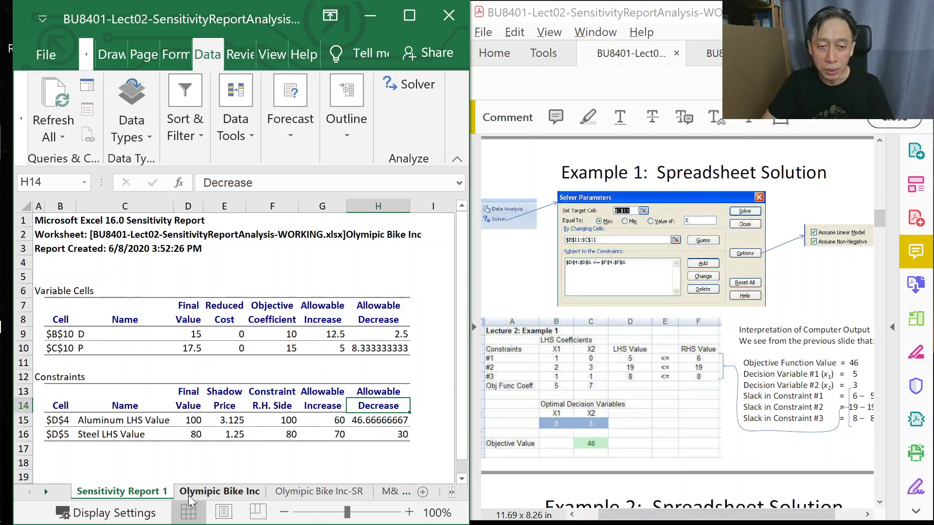
pyautogui.click(210, 490)
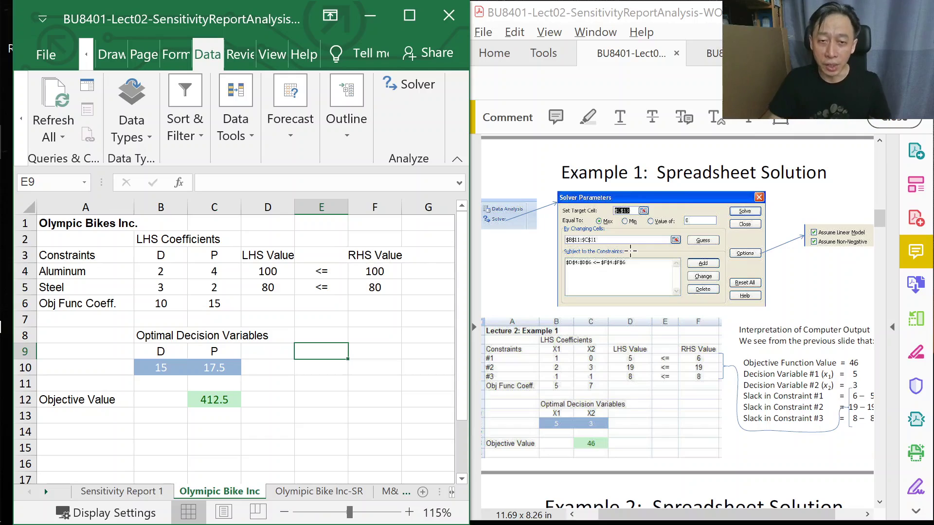
pyautogui.click(379, 273)
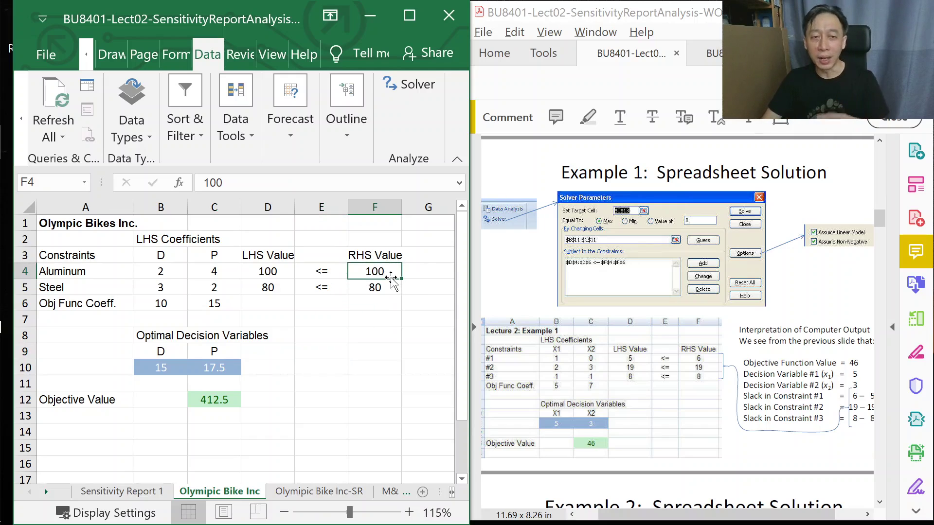
pyautogui.click(163, 364)
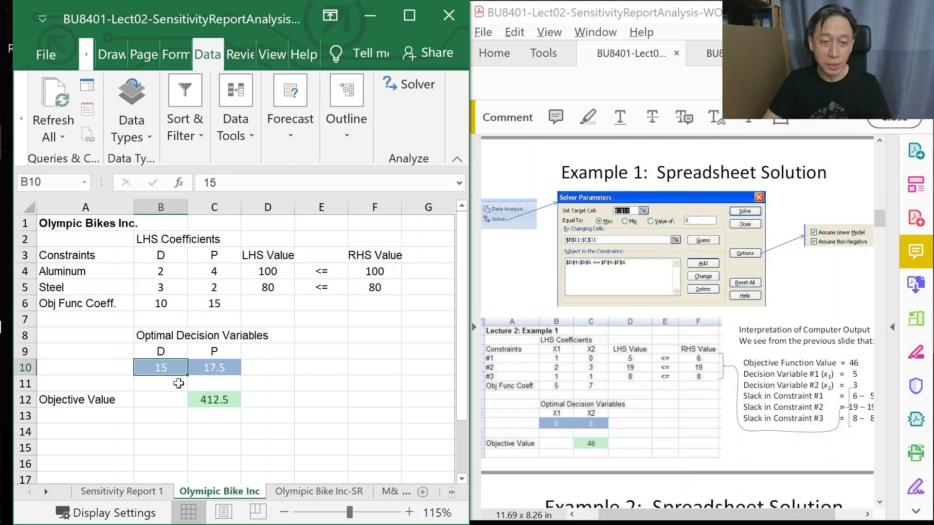
pyautogui.click(170, 302)
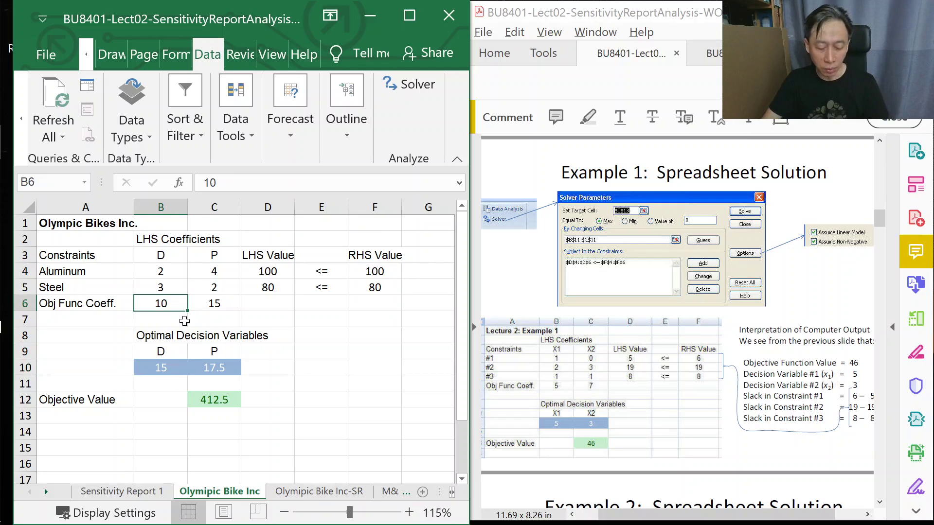
pyautogui.write('12')
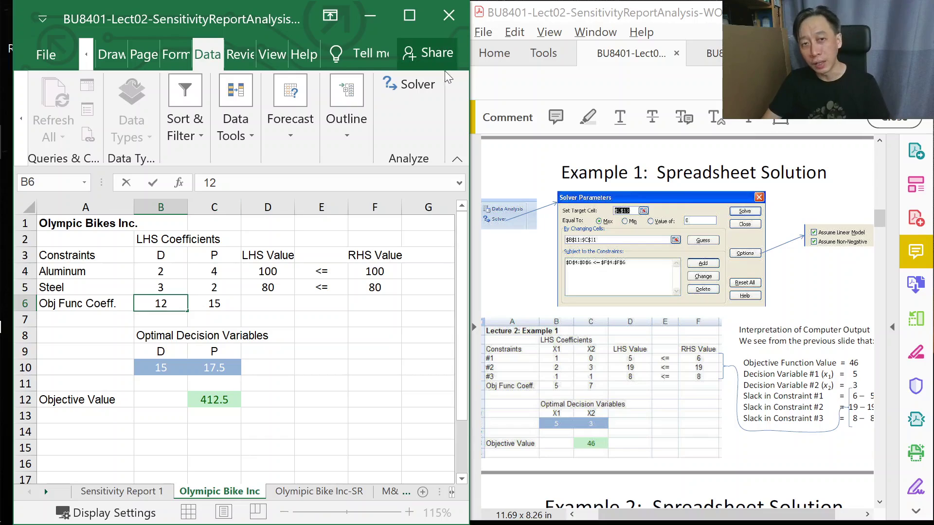
pyautogui.press('Escape')
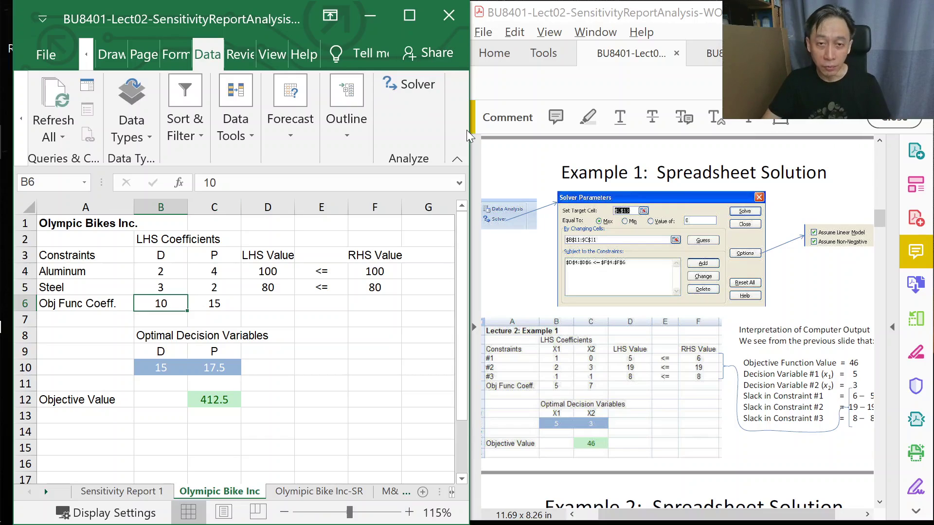
pyautogui.click(382, 272)
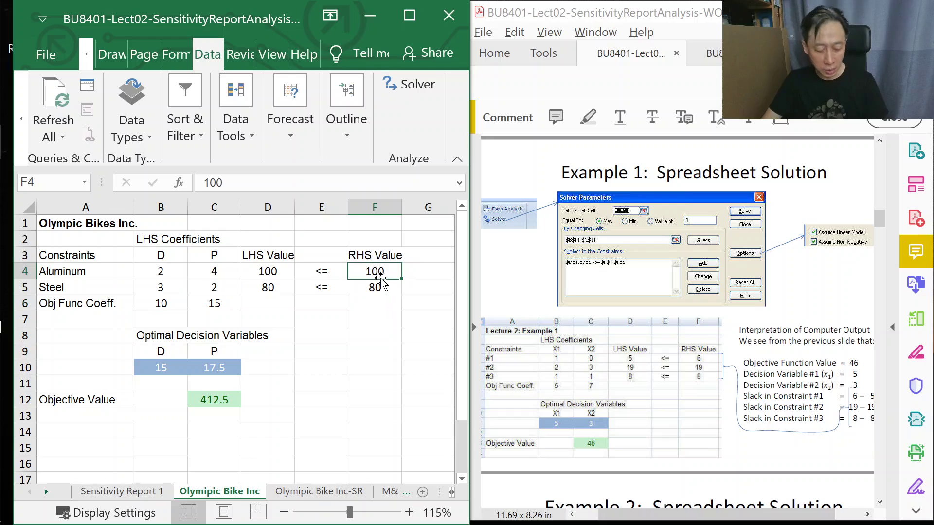
pyautogui.write('120')
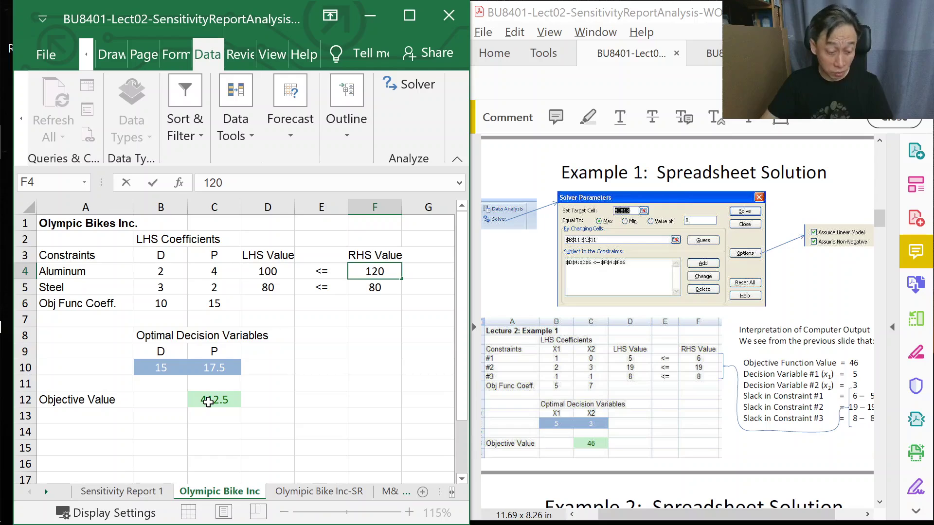
pyautogui.press('Escape')
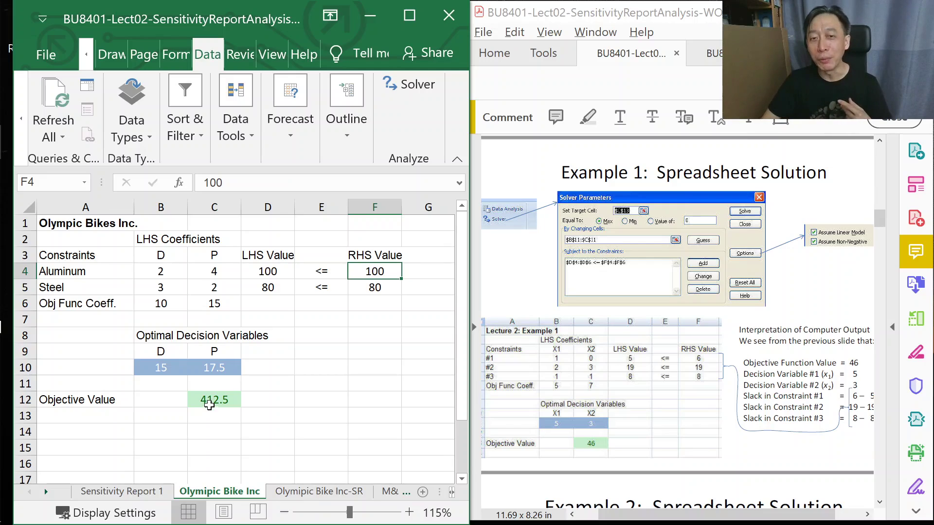
# Enter aluminum limits 105 and 110 in F4, then a mistyped 15 that needs fixing
pyautogui.scroll(1, 625, 354)
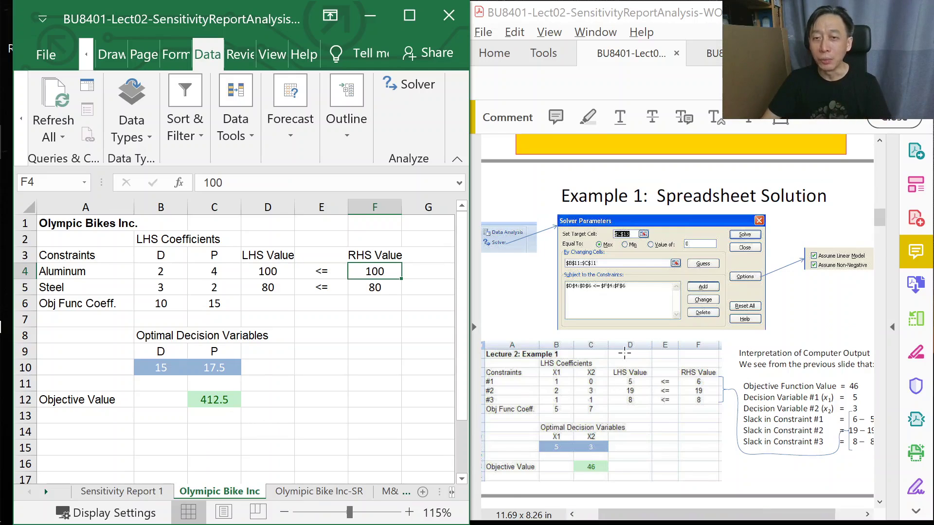
pyautogui.scroll(6, 625, 354)
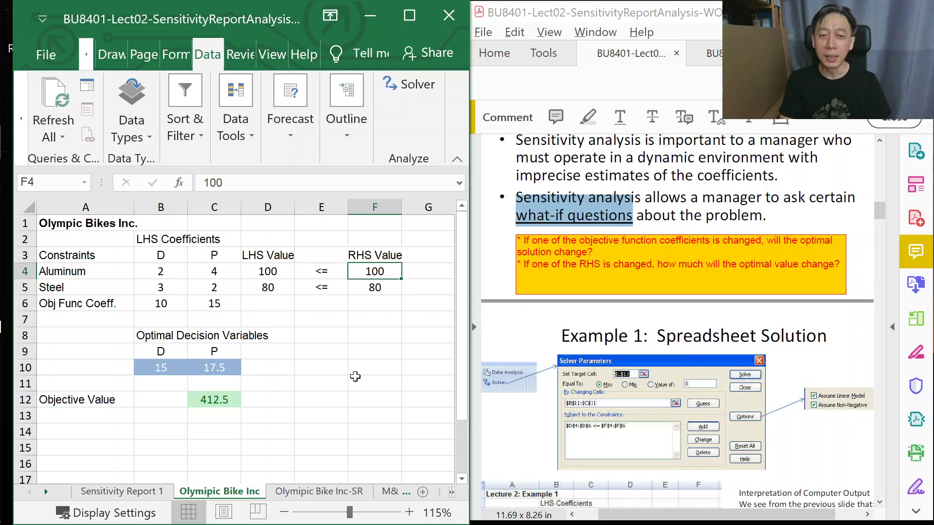
pyautogui.write('105')
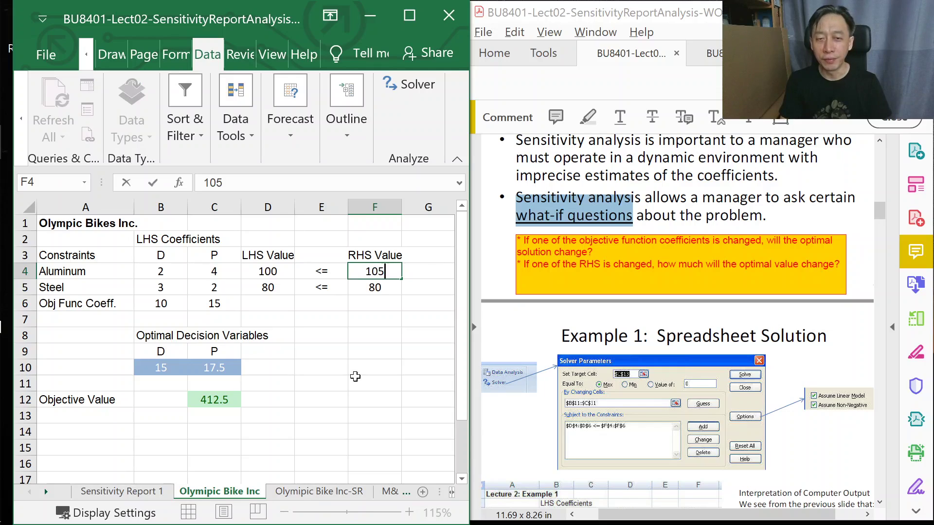
pyautogui.press('Return')
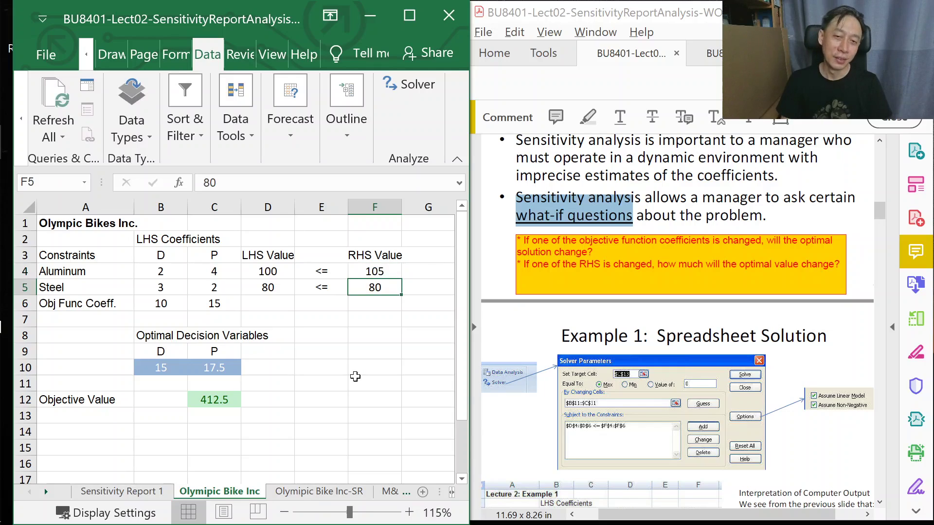
pyautogui.press('Up')
pyautogui.write('110')
pyautogui.press('Return')
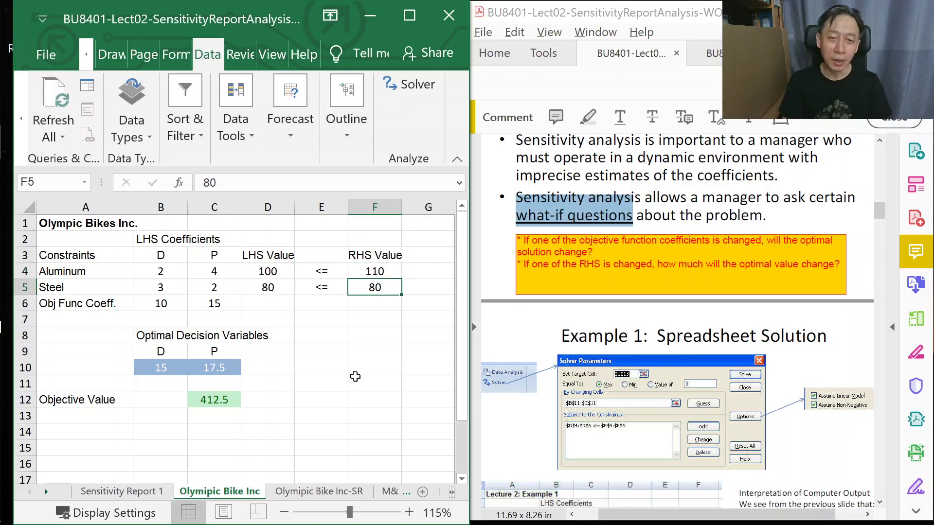
pyautogui.press('Up')
pyautogui.write('15')
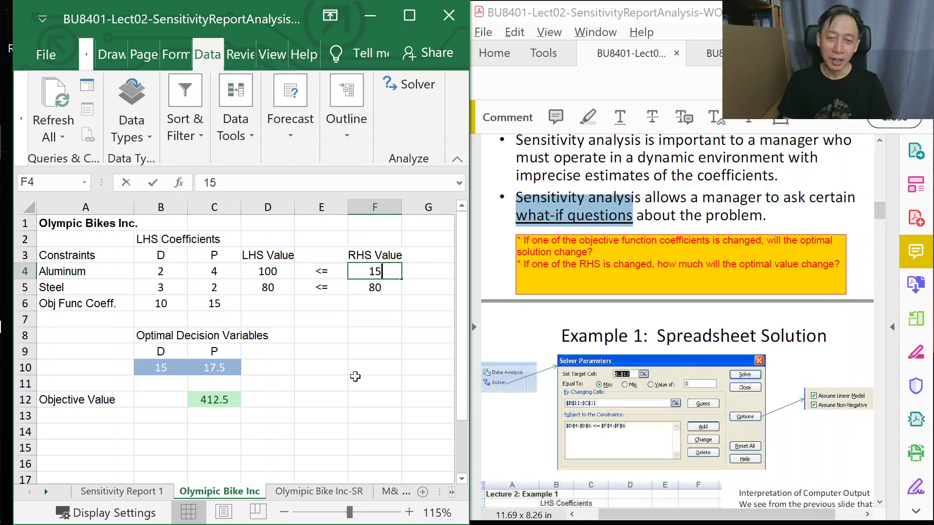
pyautogui.press('Return')
pyautogui.press('Up')
pyautogui.write('115')
pyautogui.press('Return')
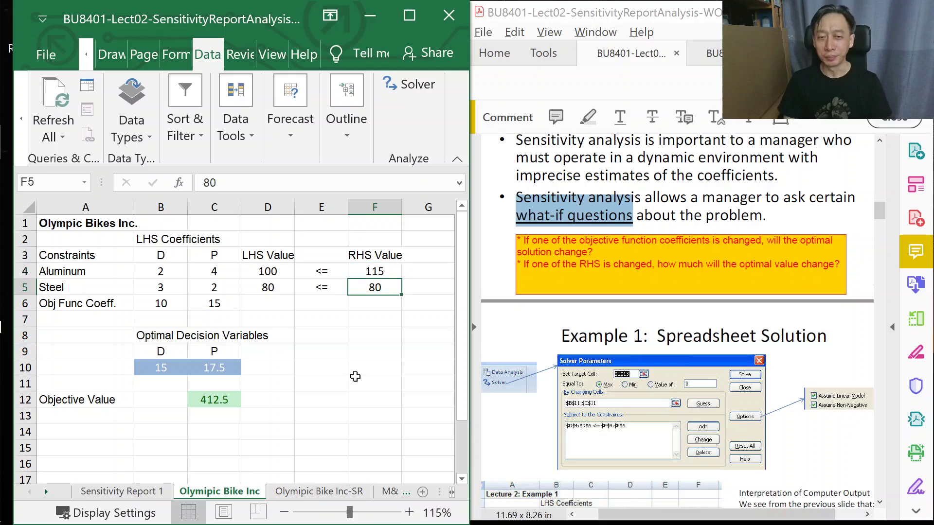
pyautogui.press('Up')
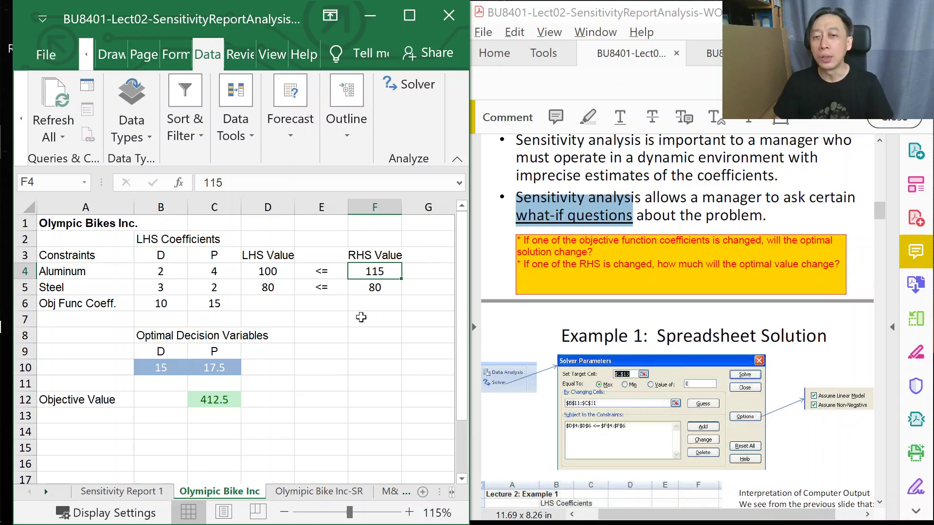
pyautogui.click(116, 492)
pyautogui.click(254, 346)
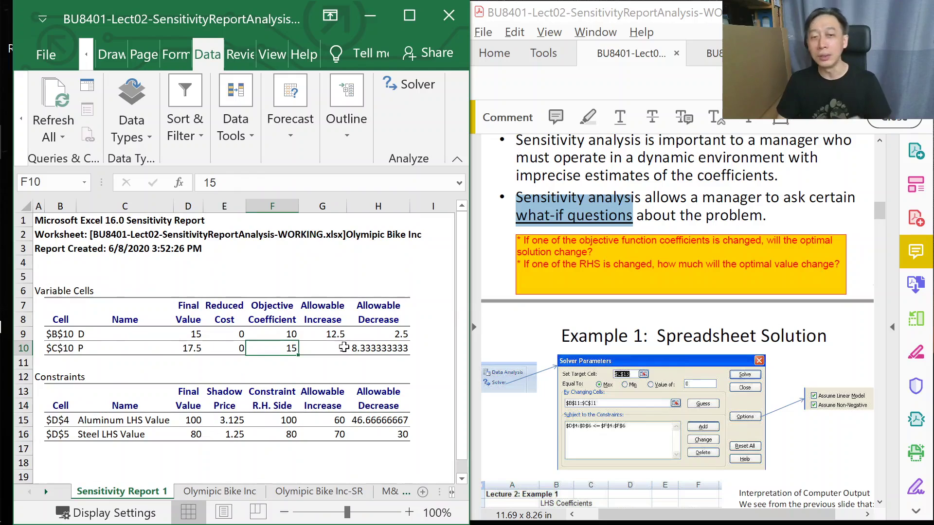
pyautogui.press('Up')
pyautogui.press('Up')
pyautogui.press('Right')
pyautogui.press('Right')
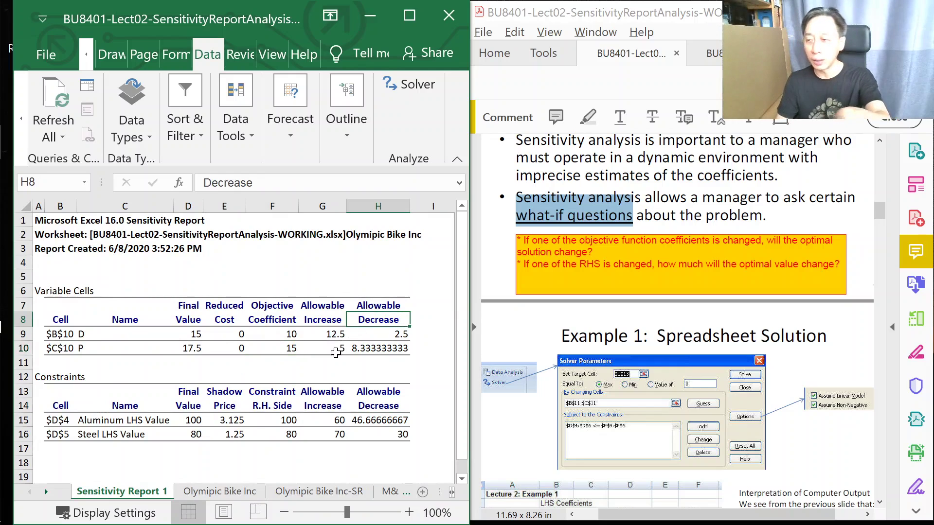
pyautogui.click(306, 367)
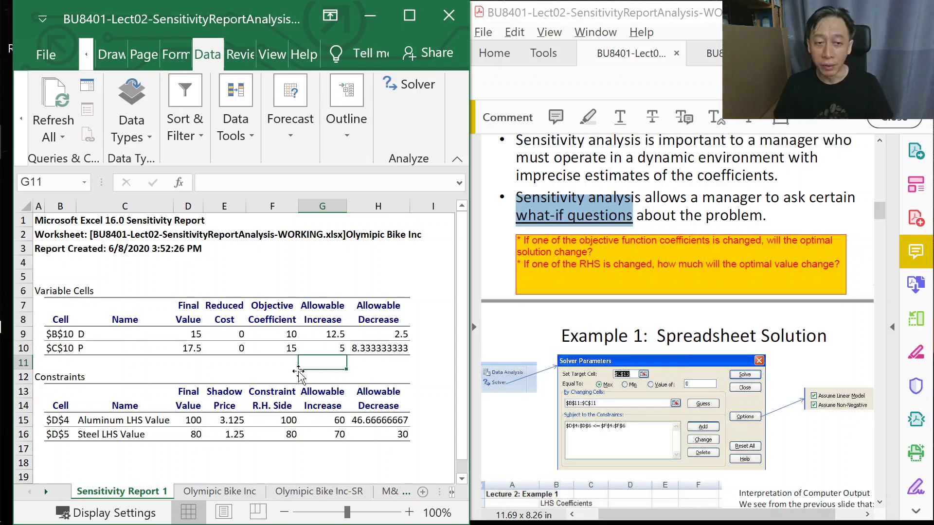
pyautogui.click(217, 494)
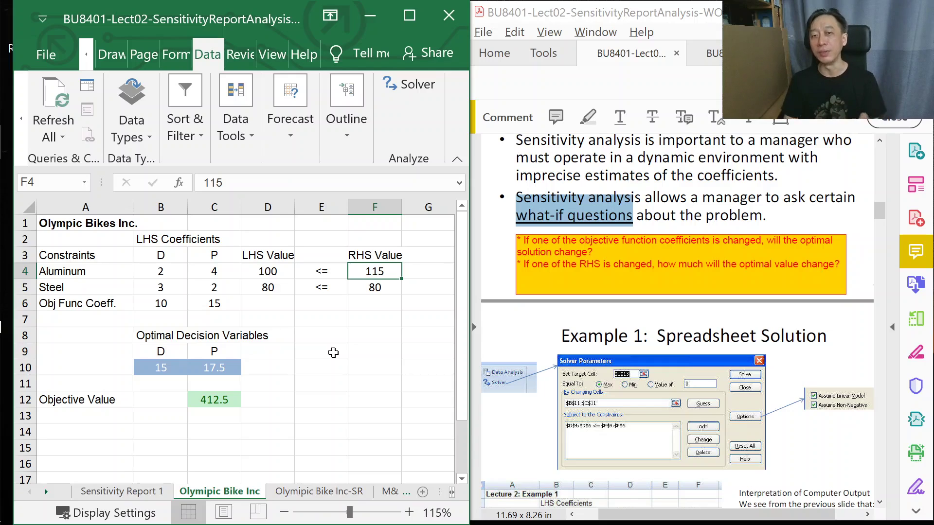
# Highlight Example 1's objective value 46 and Slack in Constraint lines, then pick a markup tool
pyautogui.scroll(-3, 576, 302)
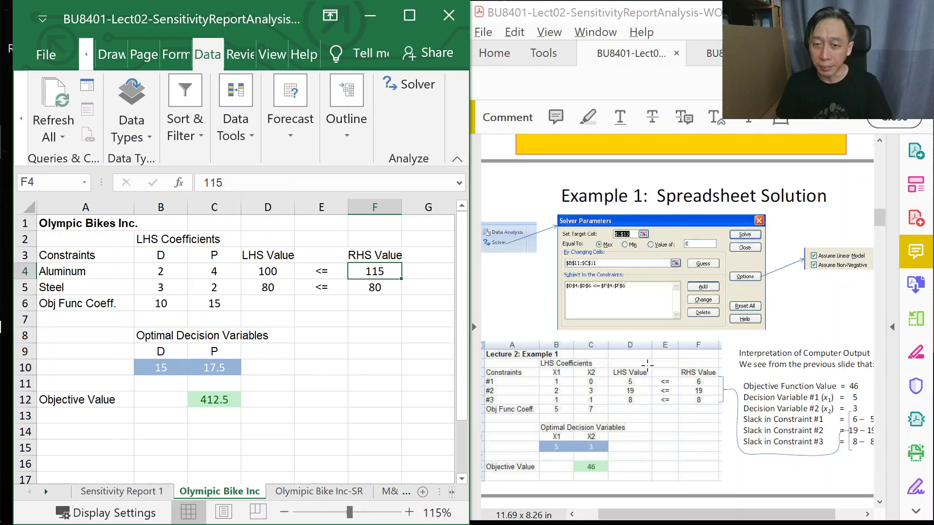
pyautogui.scroll(-1, 671, 363)
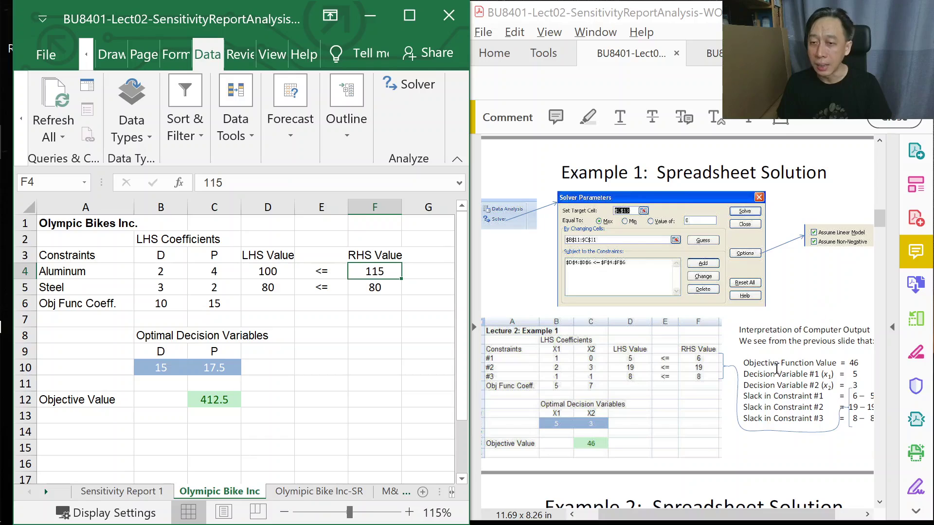
pyautogui.moveTo(859, 364); pyautogui.dragTo(838, 360)
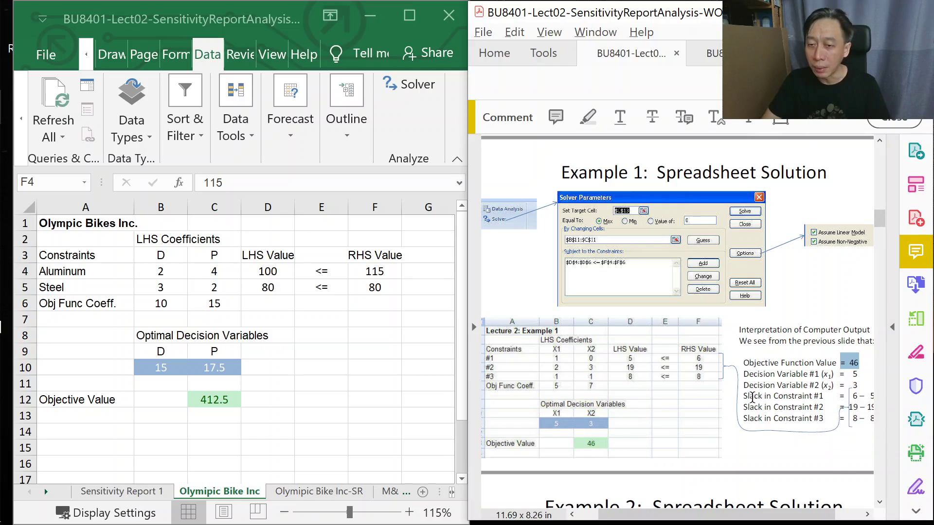
pyautogui.moveTo(753, 397); pyautogui.dragTo(810, 409)
pyautogui.click(852, 398)
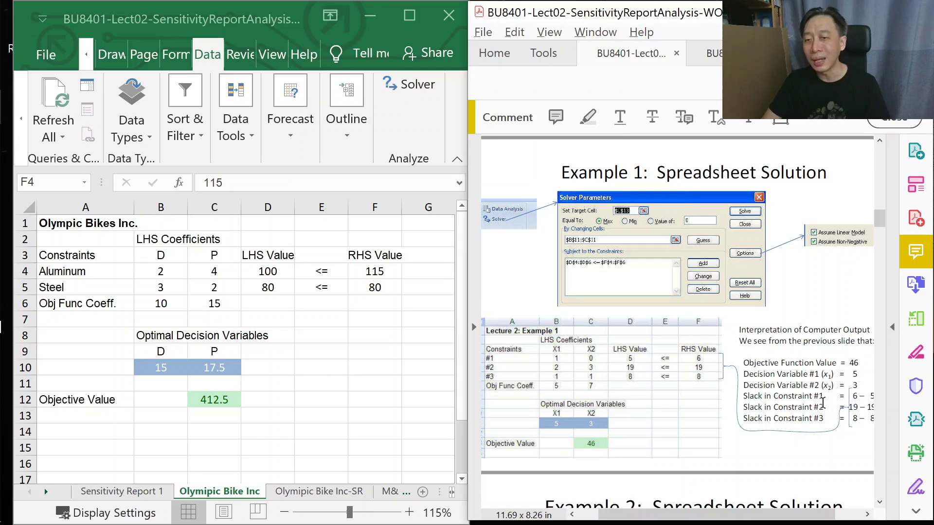
pyautogui.scroll(-1, 758, 418)
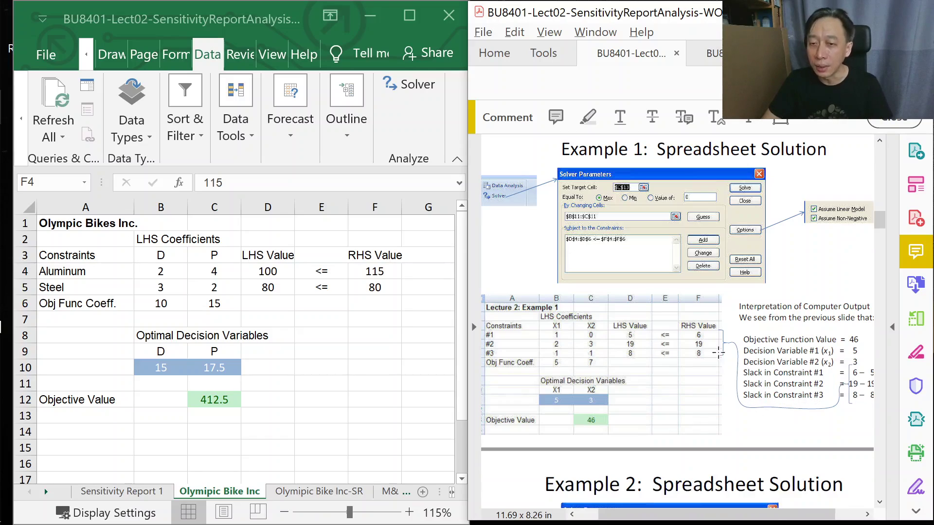
pyautogui.moveTo(706, 329); pyautogui.dragTo(601, 343)
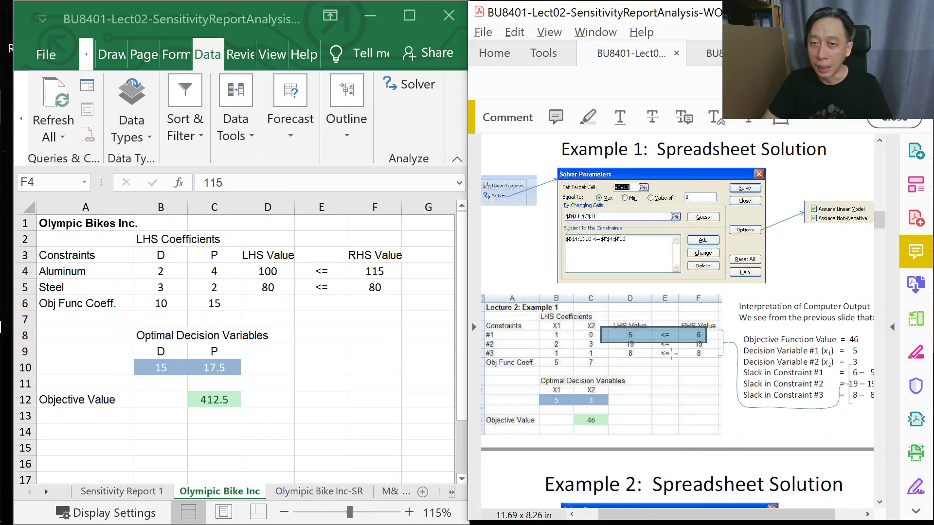
pyautogui.click(780, 122)
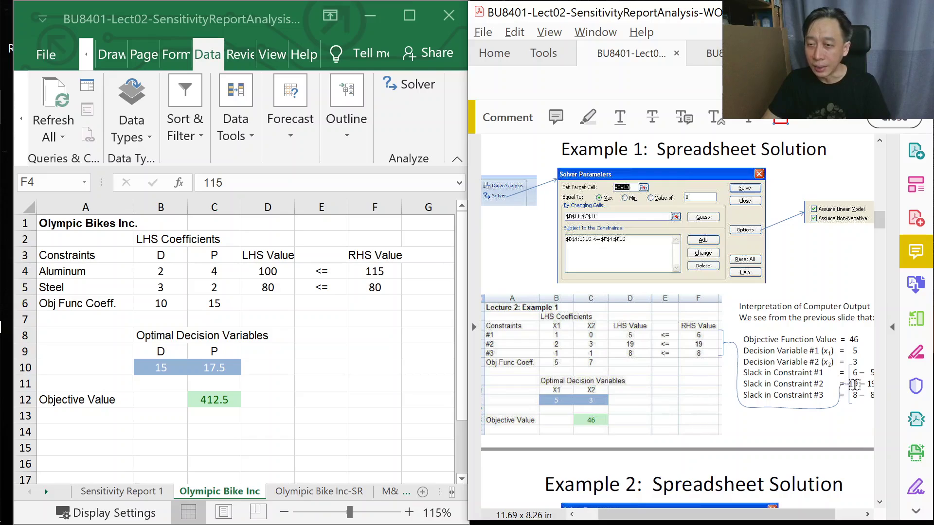
pyautogui.hscroll(1, 701, 360)
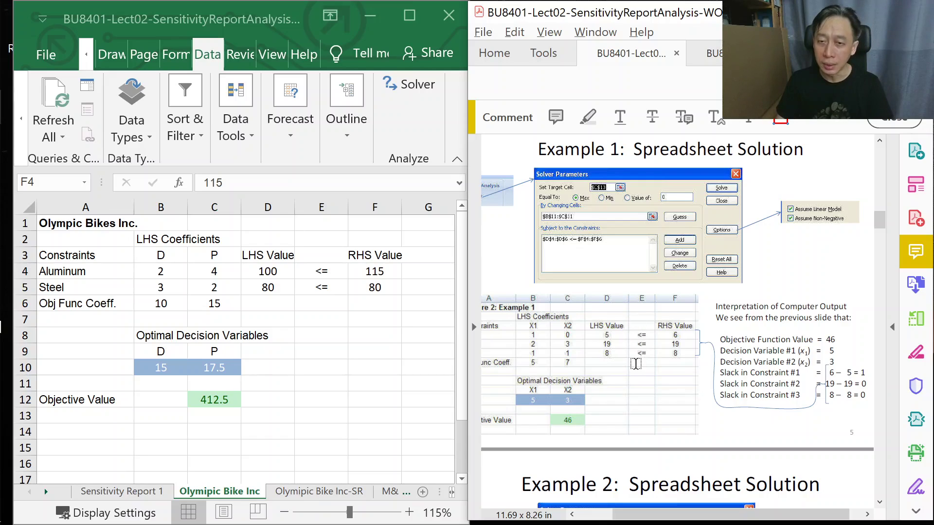
pyautogui.scroll(-10, 636, 364)
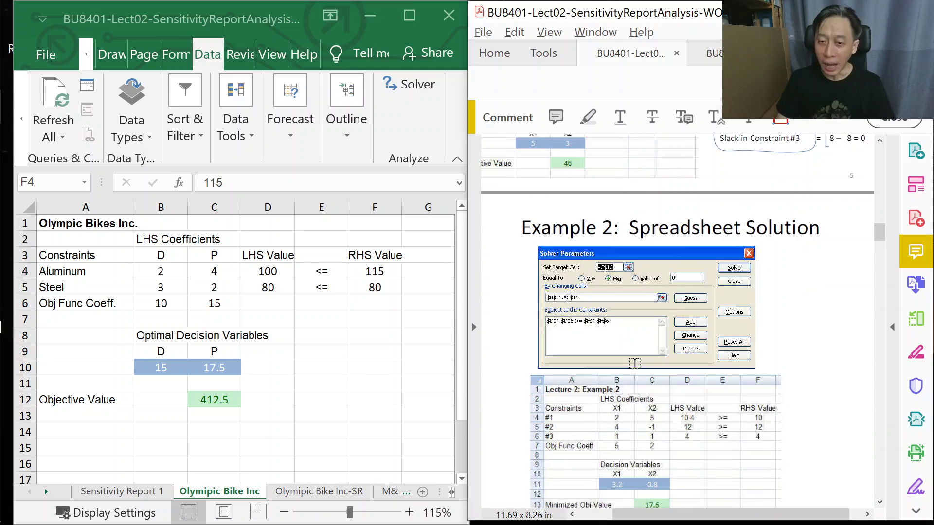
pyautogui.scroll(-3, 634, 364)
pyautogui.scroll(2, 635, 364)
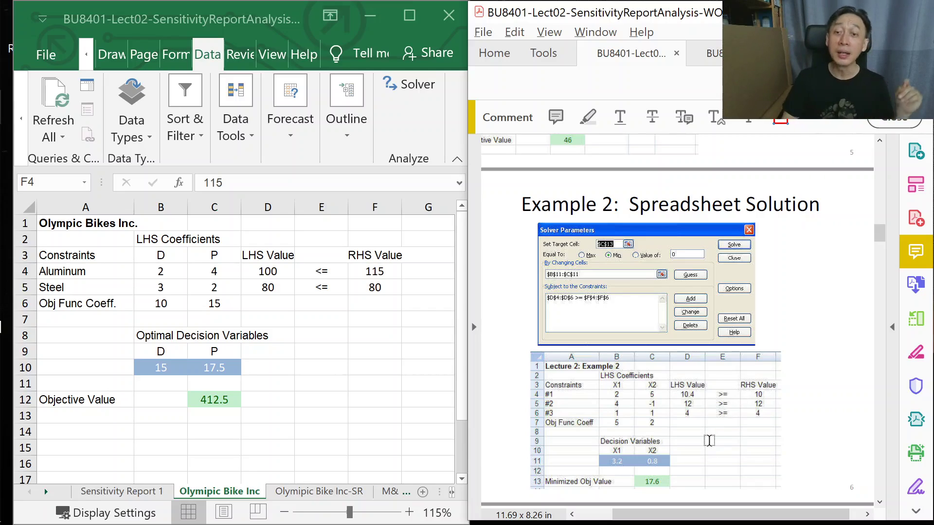
# Add a note beside the Example 2 spreadsheet reading 'For <= : Slack = RHS - LHS', widened
pyautogui.moveTo(680, 437); pyautogui.dragTo(739, 448)
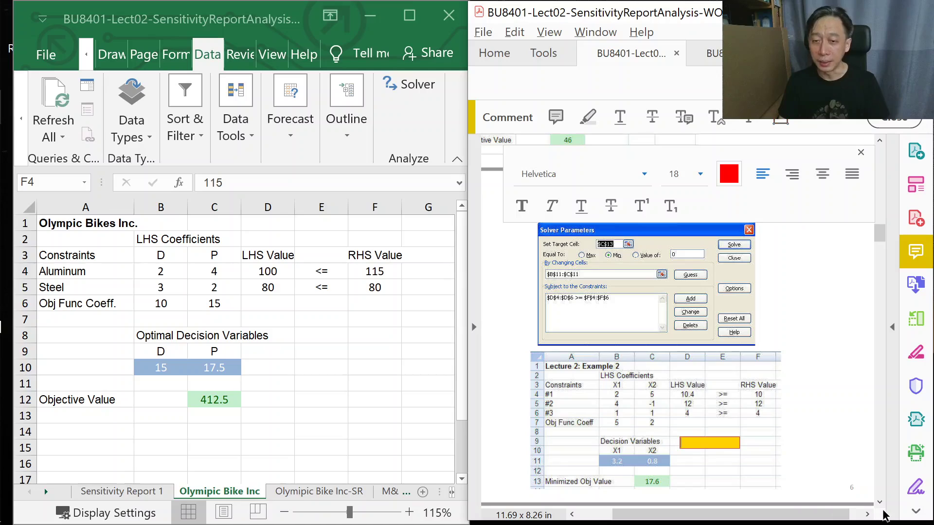
pyautogui.write('S')
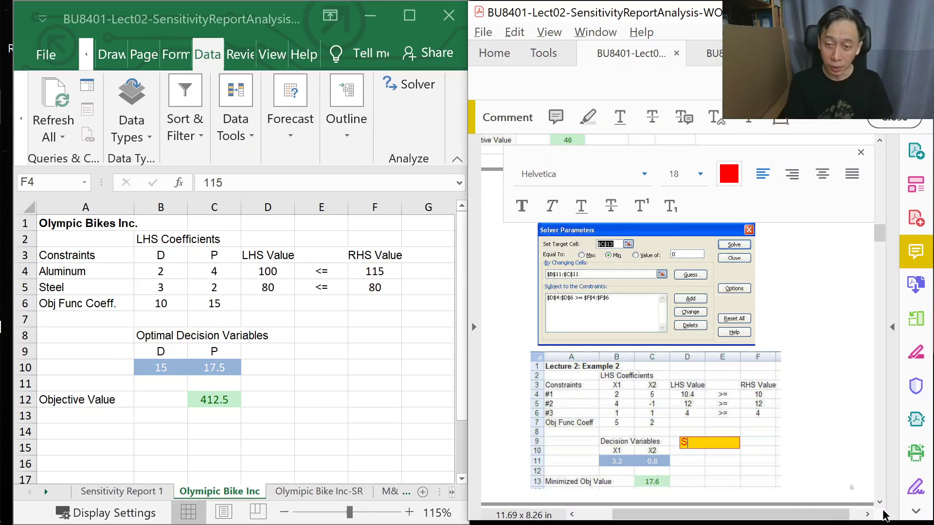
pyautogui.press('BackSpace')
pyautogui.write('For')
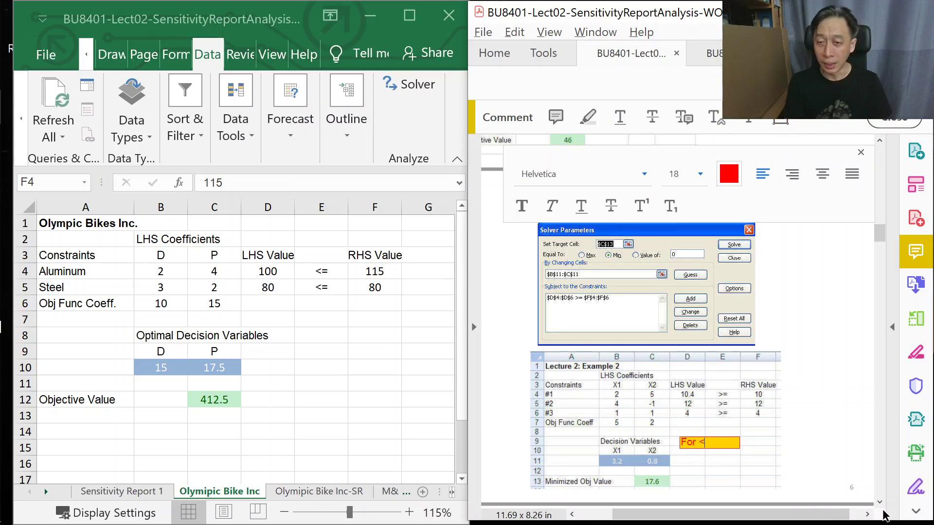
pyautogui.write(' <= :')
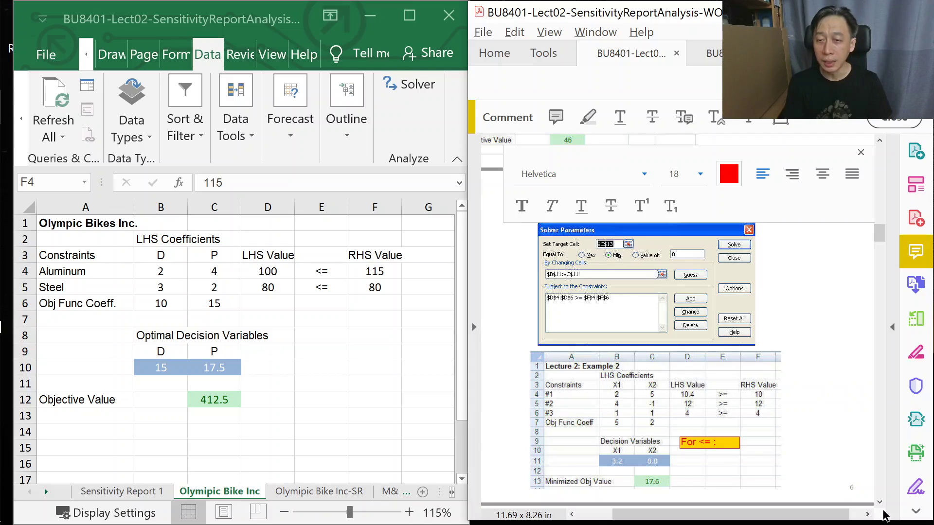
pyautogui.write('       Slack =')
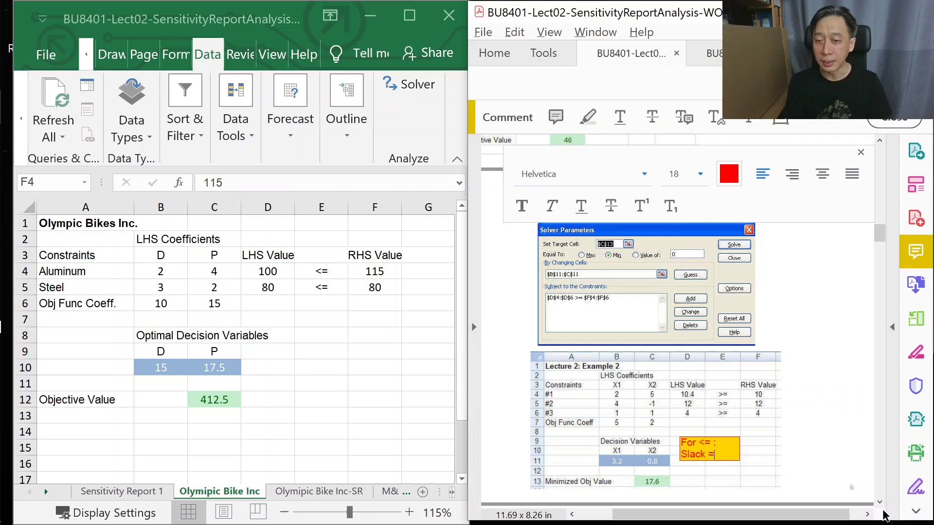
pyautogui.write(' RHS - LHS')
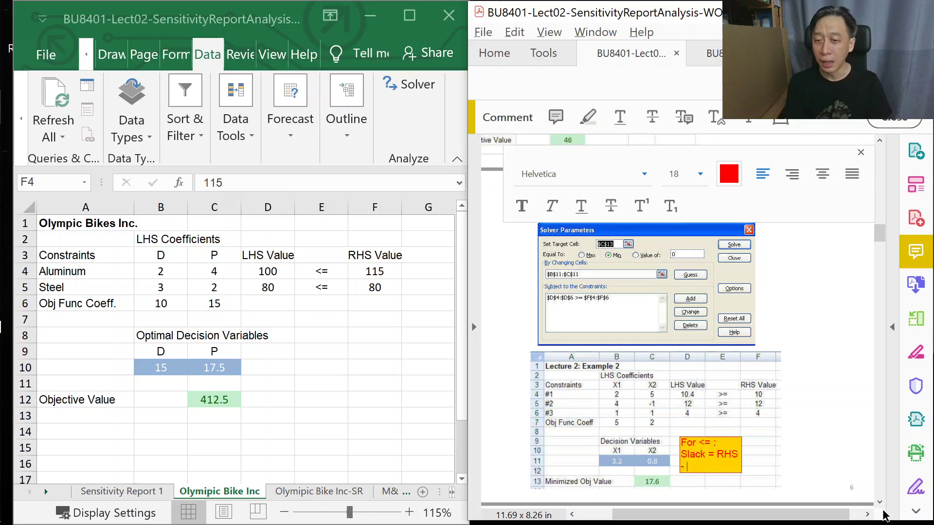
pyautogui.click(825, 448)
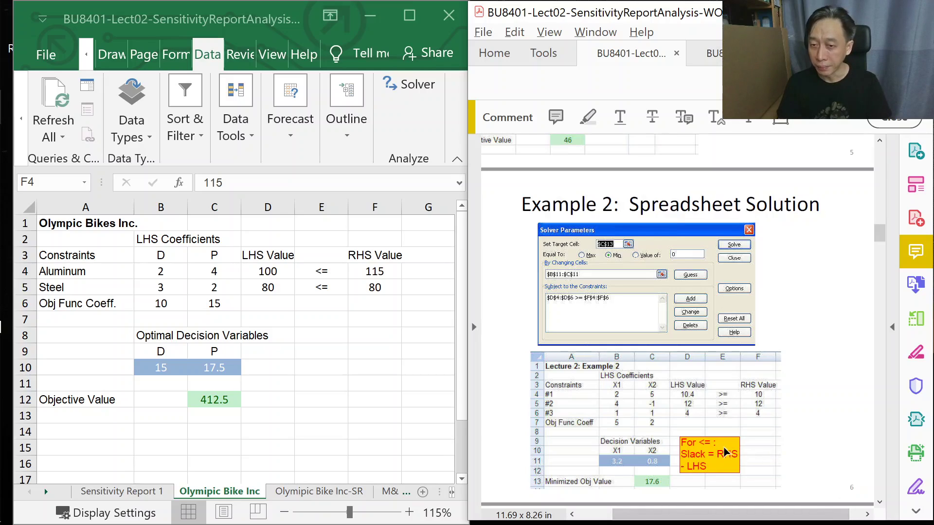
pyautogui.click(741, 456)
pyautogui.moveTo(742, 455); pyautogui.dragTo(853, 454)
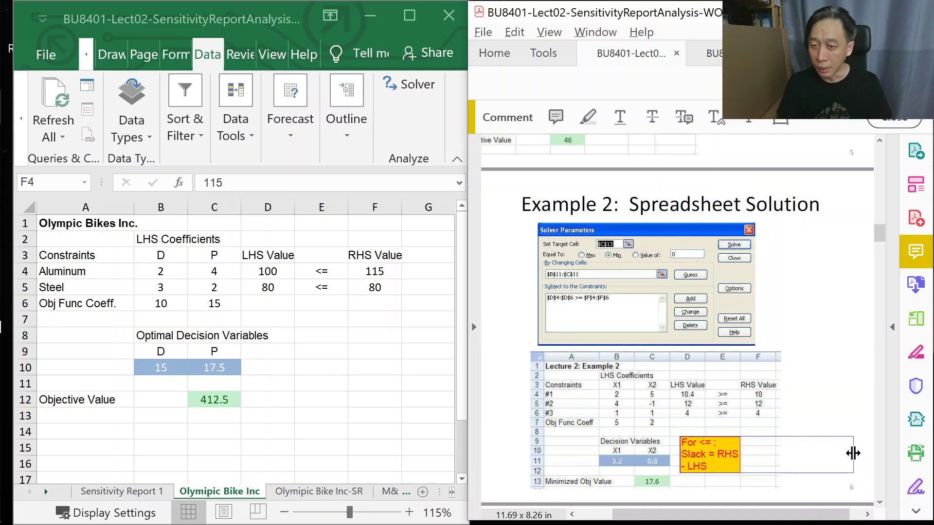
# Add the lines 'For >= : Surplus = LHS - RHS' and 'Slack & Surplus >= 0' to the note
pyautogui.doubleClick(833, 443)
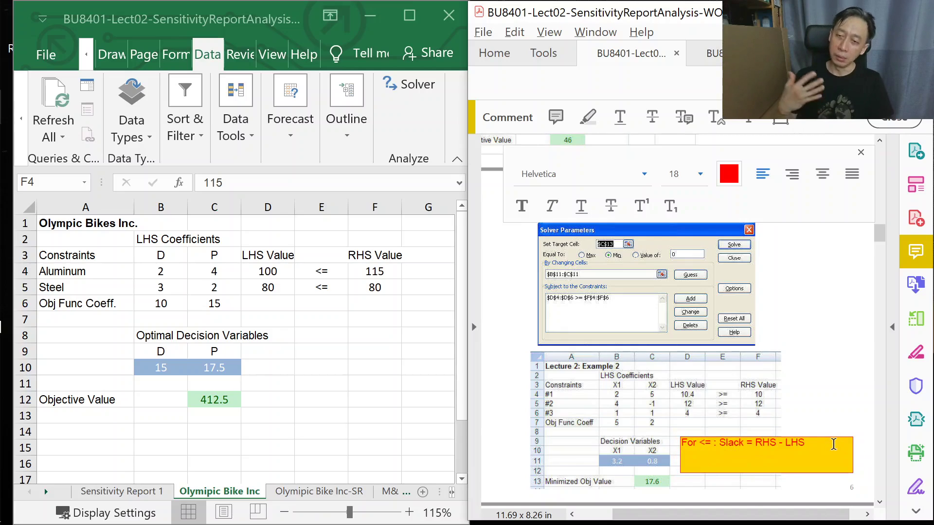
pyautogui.write('For ')
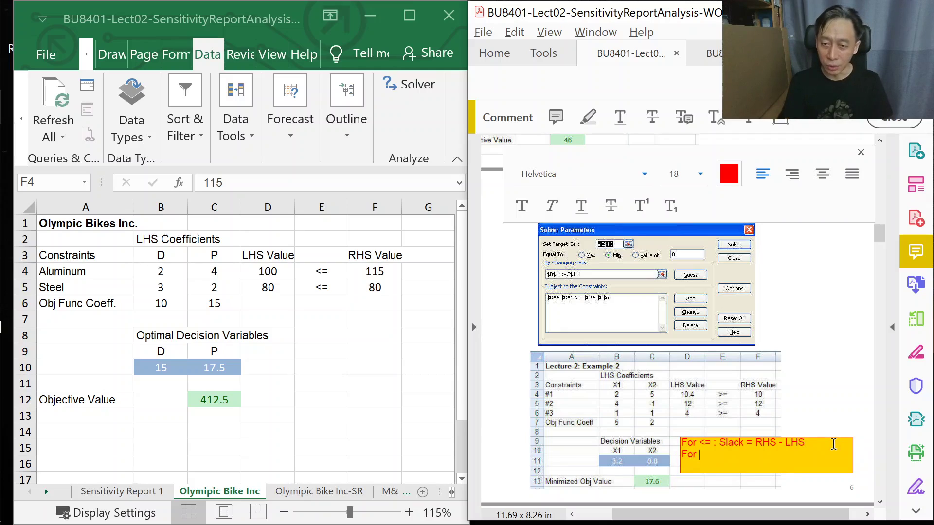
pyautogui.write('>=')
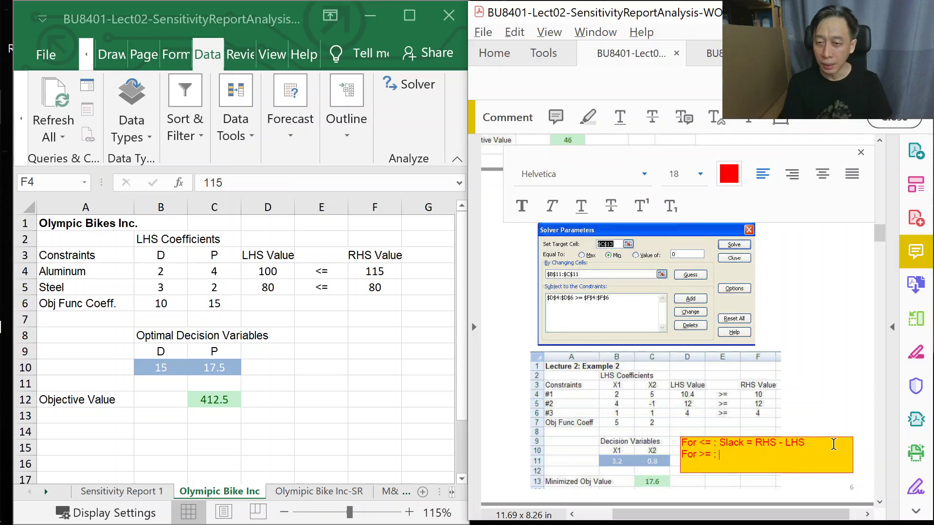
pyautogui.write(' : Surplu')
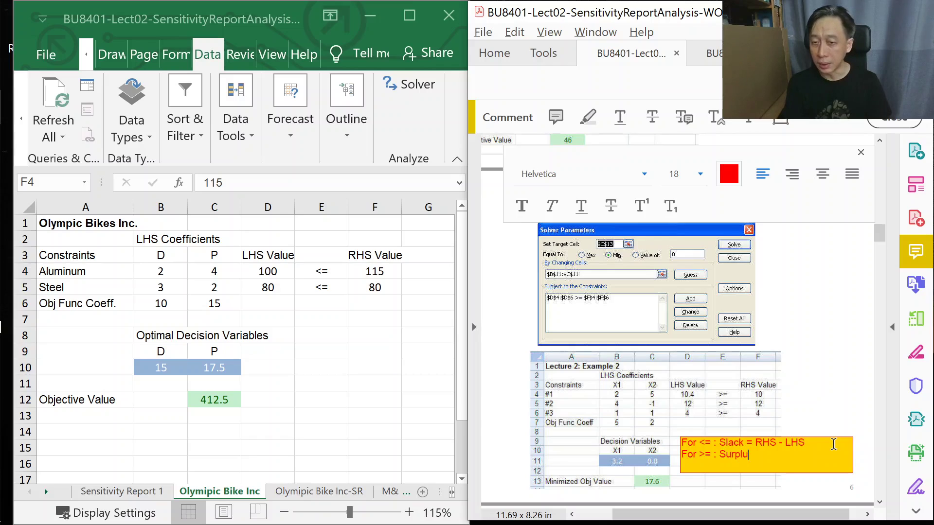
pyautogui.write('s = LHS')
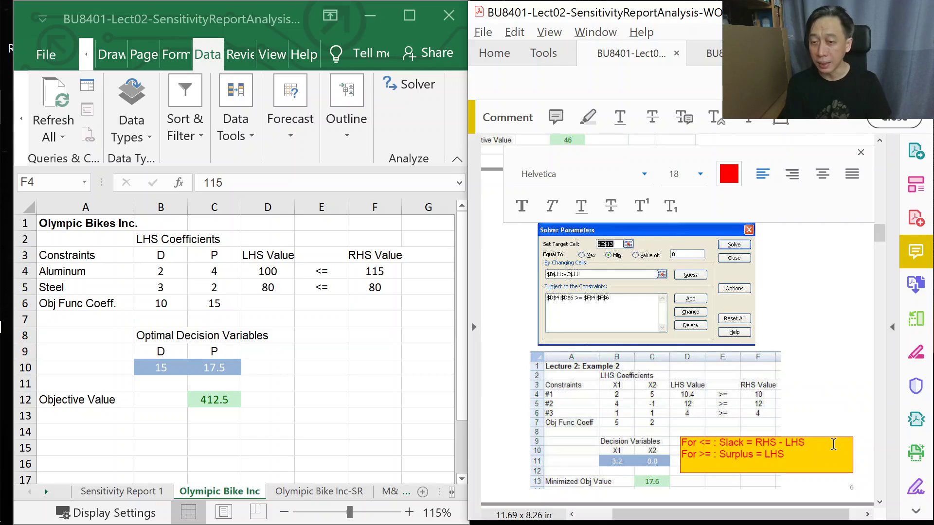
pyautogui.write(' - RHS')
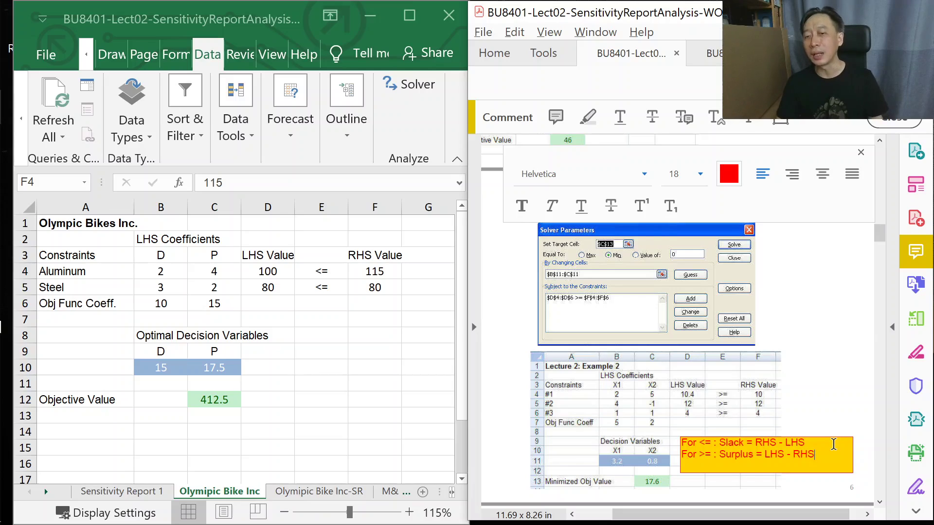
pyautogui.press('Return')
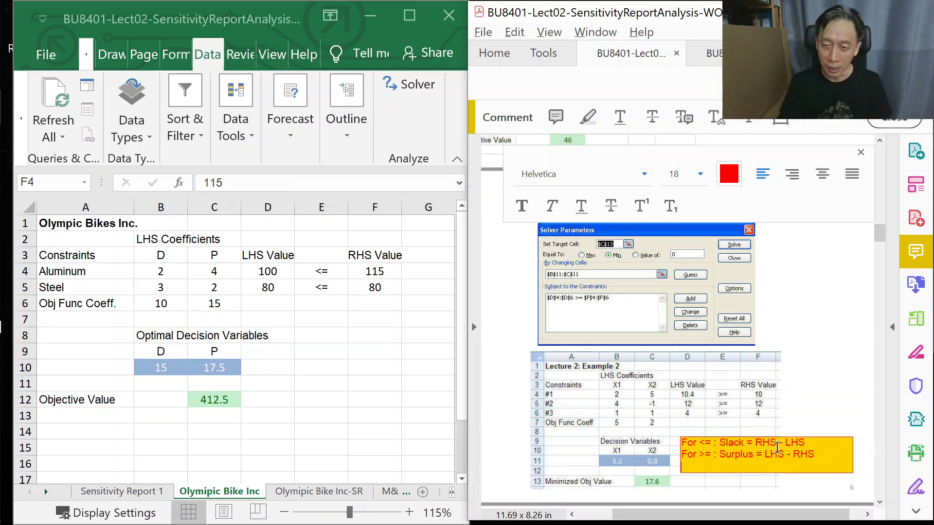
pyautogui.write('Slack ')
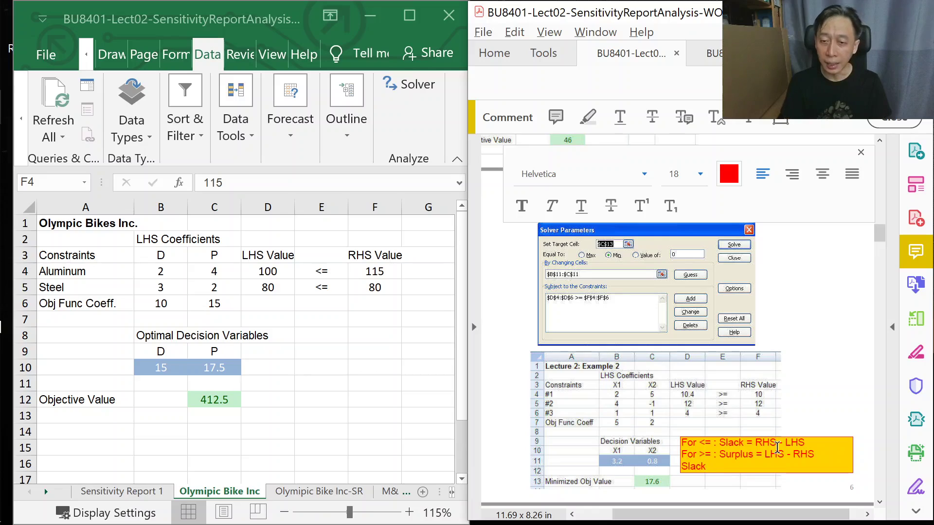
pyautogui.write('& Surpl')
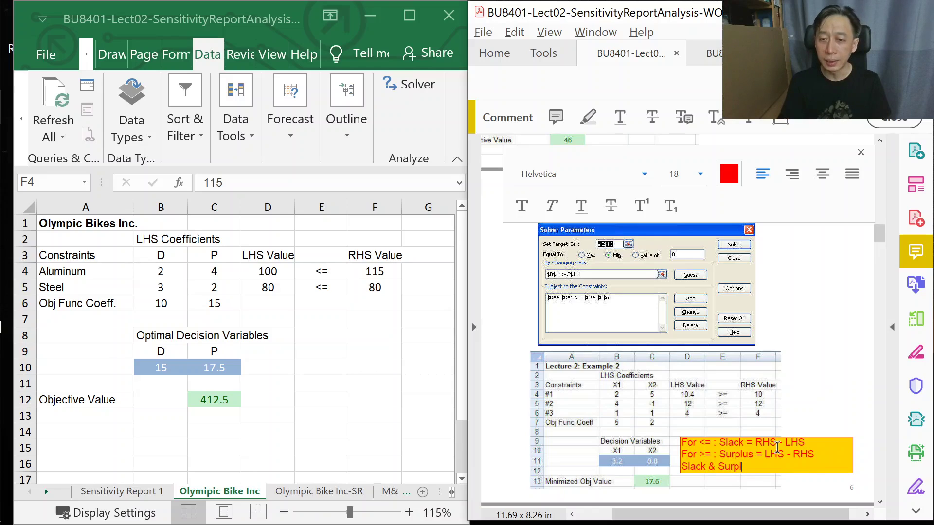
pyautogui.write('us >= 0')
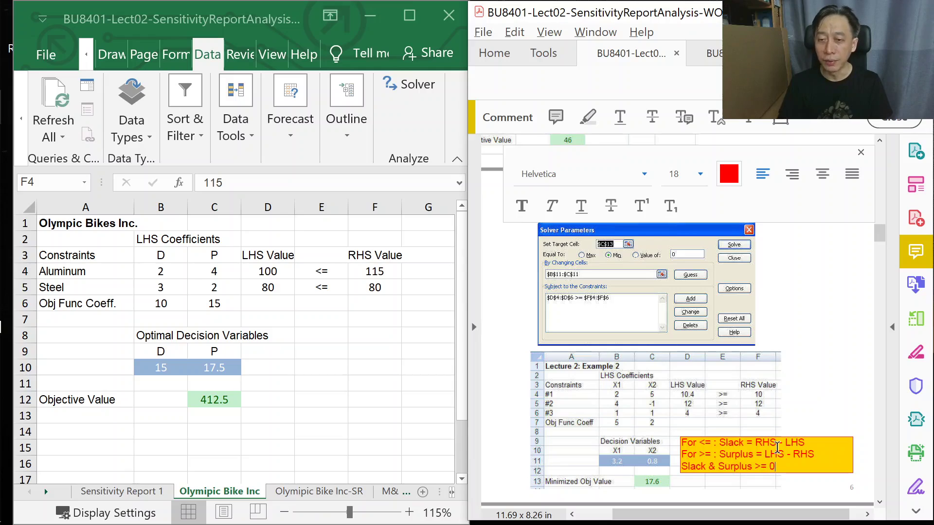
pyautogui.click(842, 406)
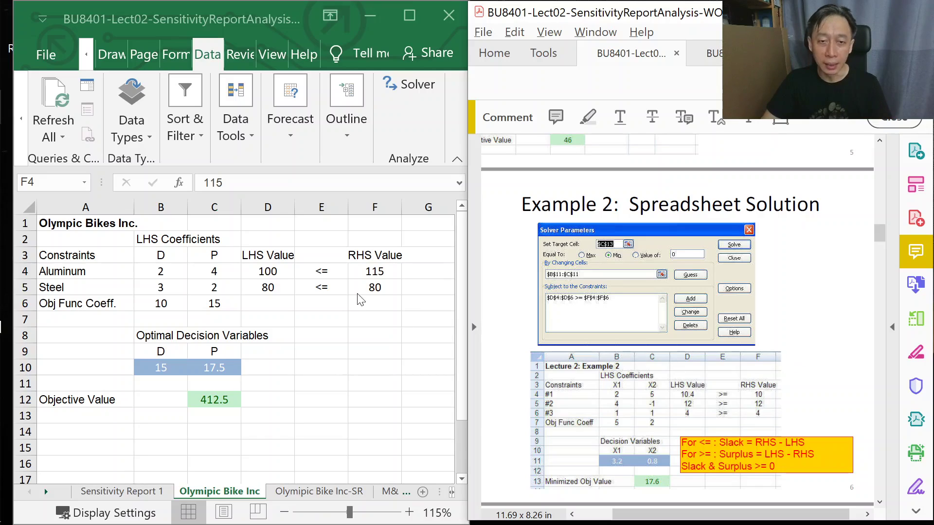
# Change the Aluminum RHS Value in F4 to 100
pyautogui.click(379, 271)
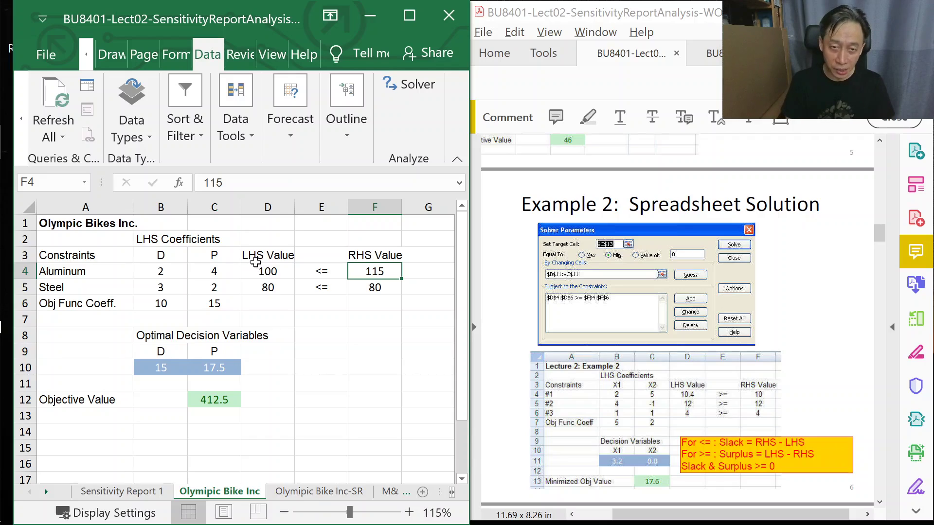
pyautogui.press('Down')
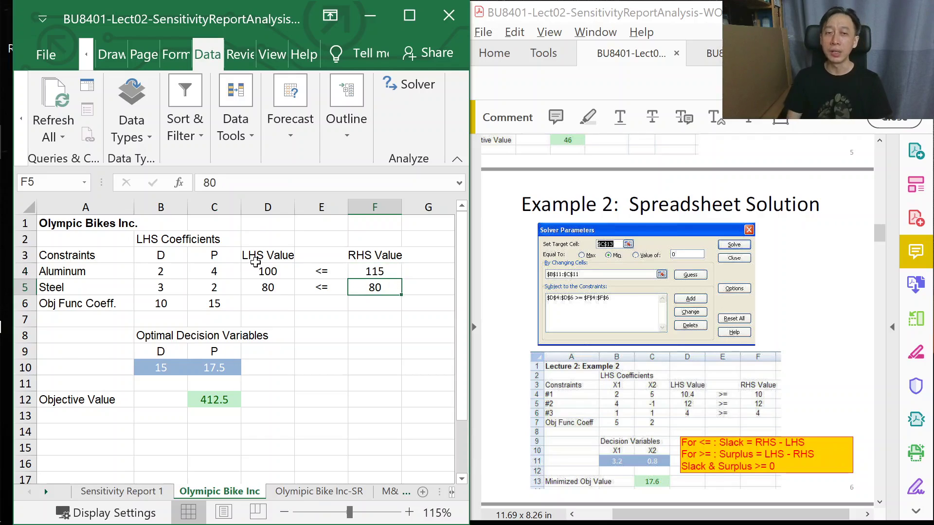
pyautogui.press('Up')
pyautogui.write('1')
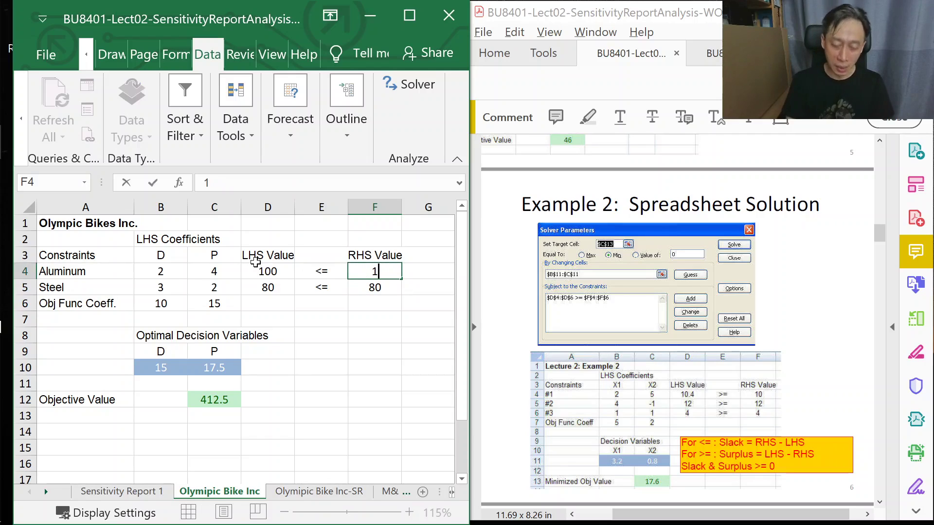
pyautogui.write('00')
pyautogui.press('Return')
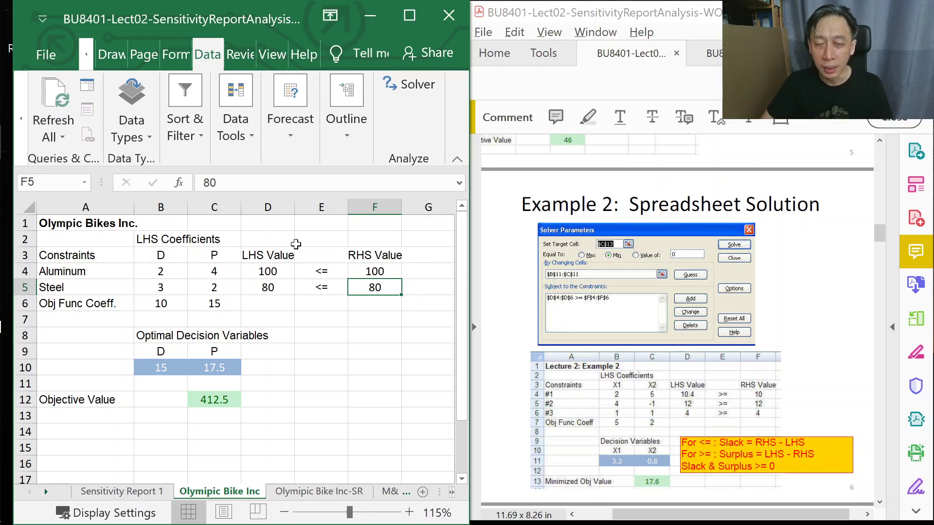
# Scroll the lecture PDF down to the closing END slide
pyautogui.scroll(-3, 634, 374)
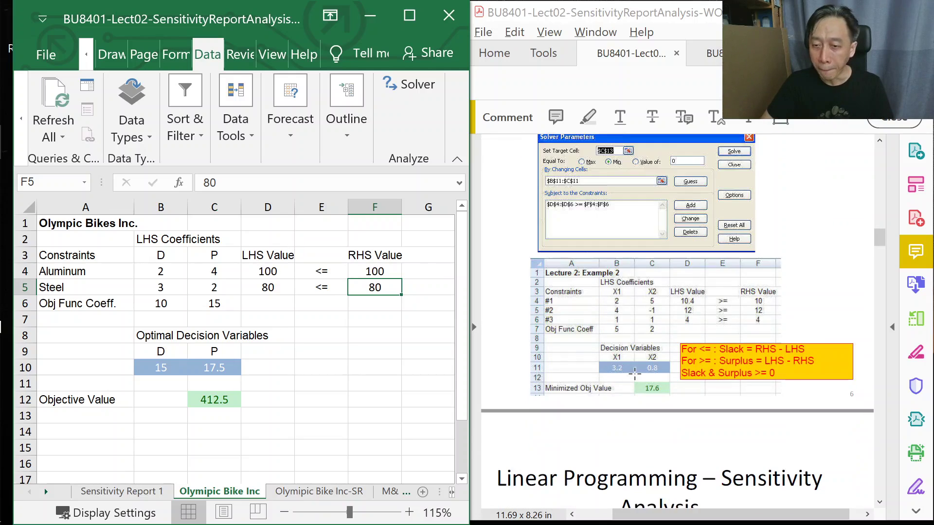
pyautogui.scroll(-3, 634, 374)
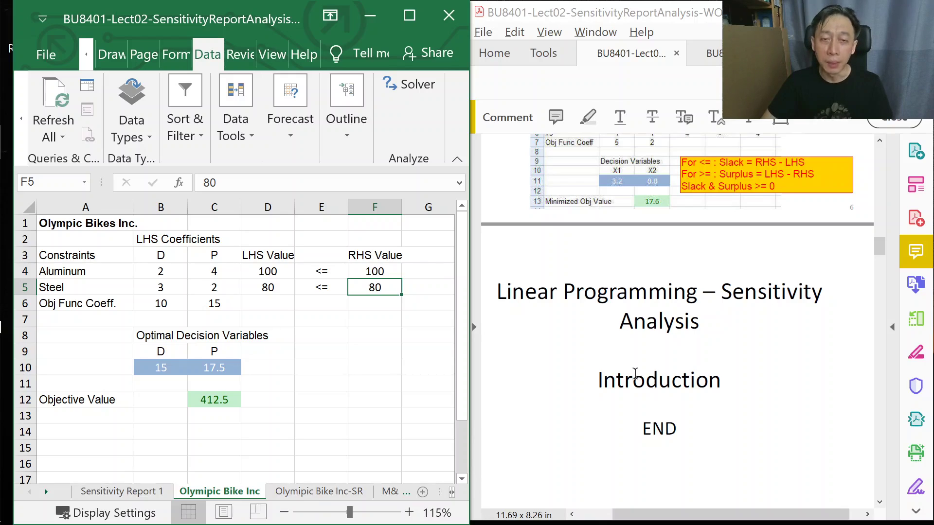
pyautogui.scroll(-2, 634, 374)
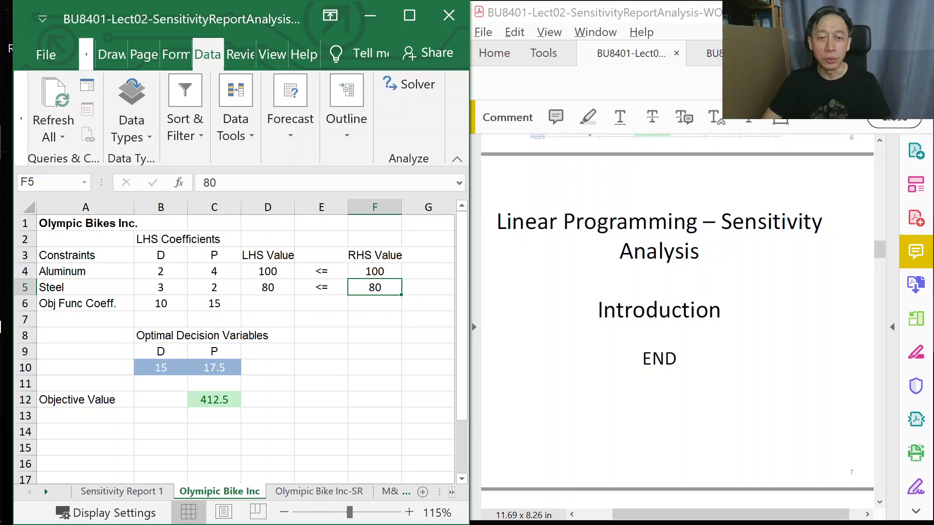
pyautogui.click(106, 495)
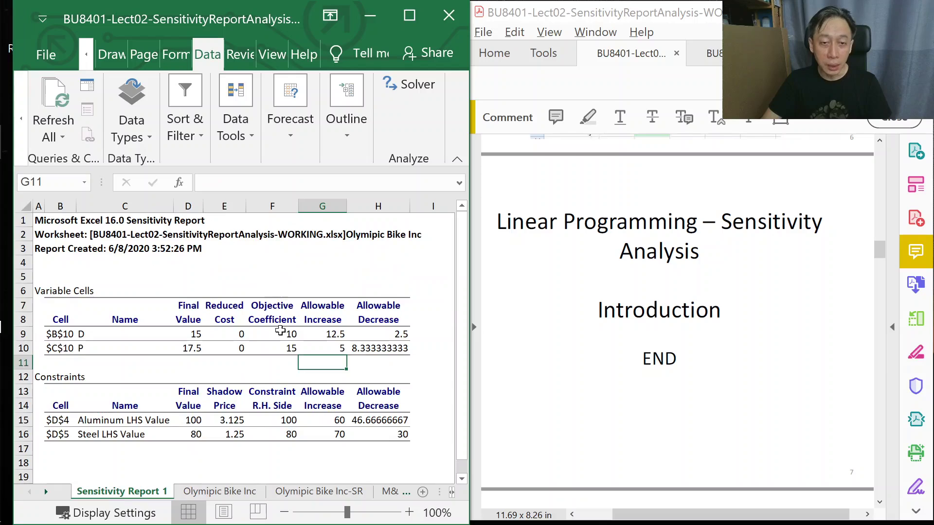